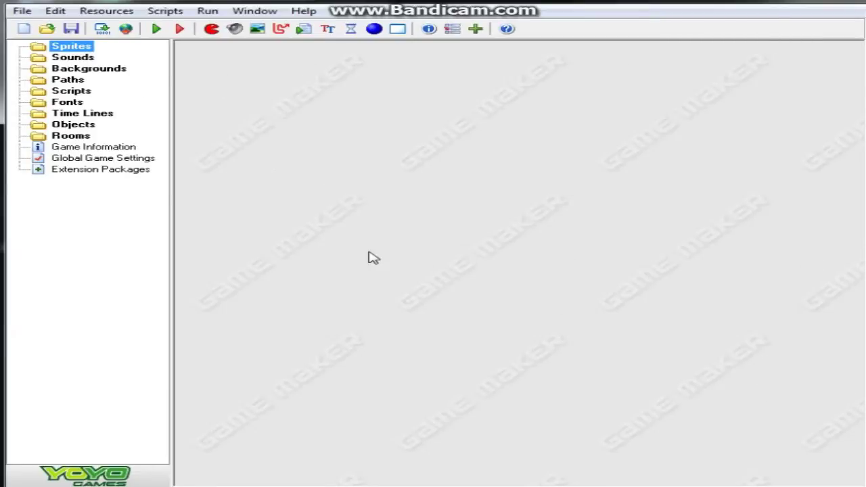
# Create two groups named Player and Terrain under Sprites
pyautogui.rightClick(80, 47)
pyautogui.click(196, 90)
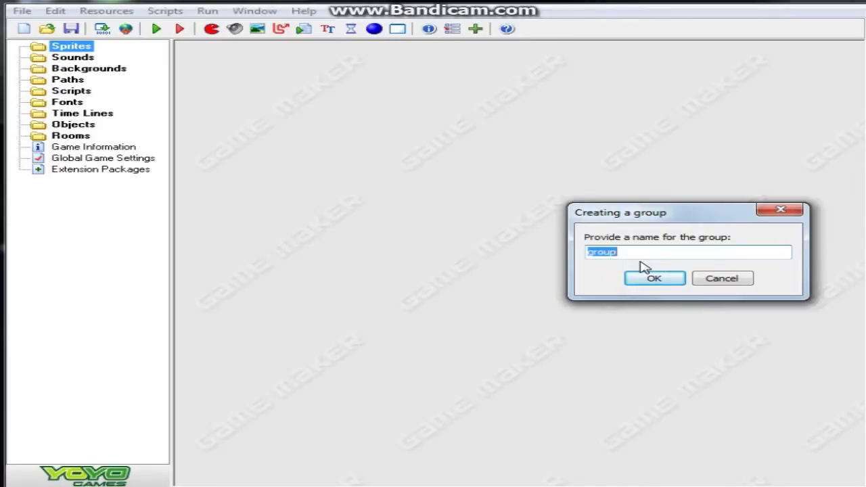
pyautogui.write('Player')
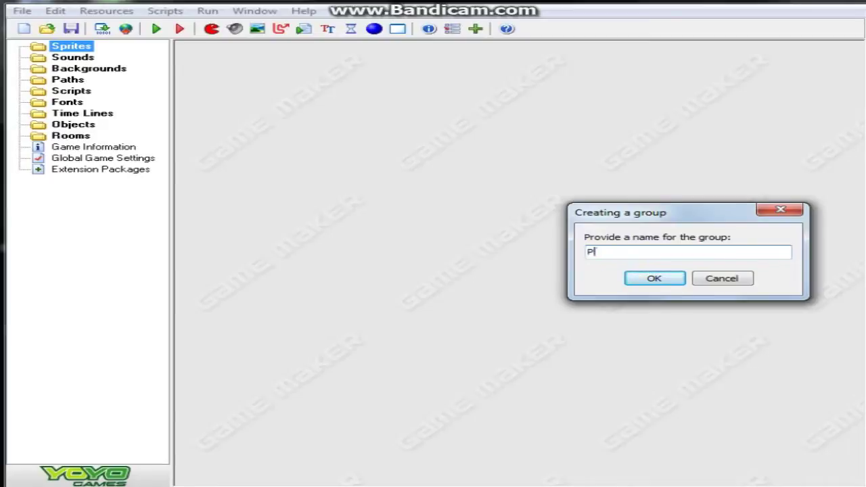
pyautogui.click(672, 279)
pyautogui.rightClick(81, 45)
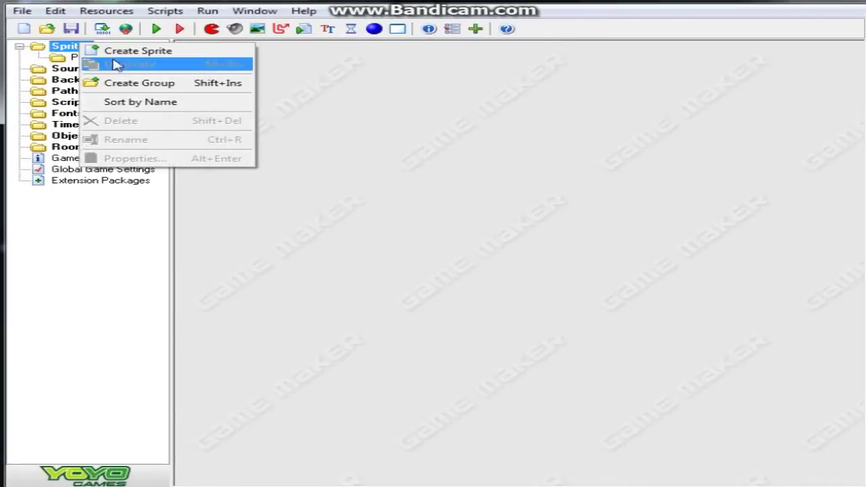
pyautogui.click(150, 82)
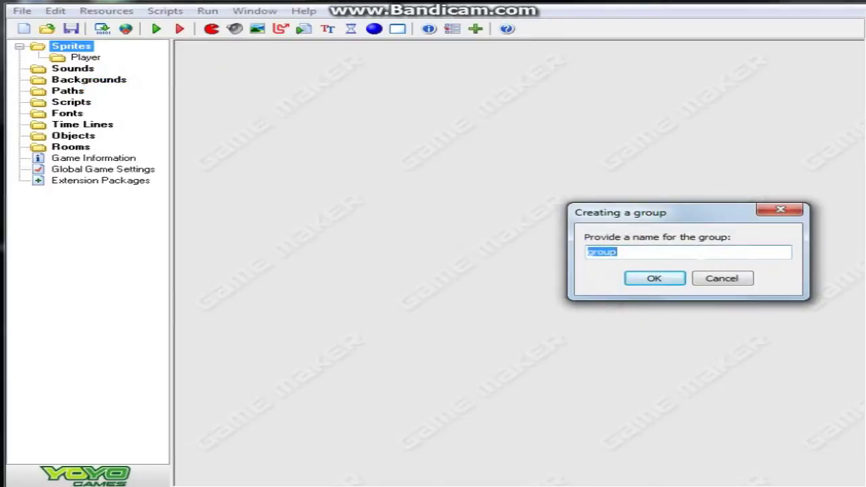
pyautogui.write('Terrain')
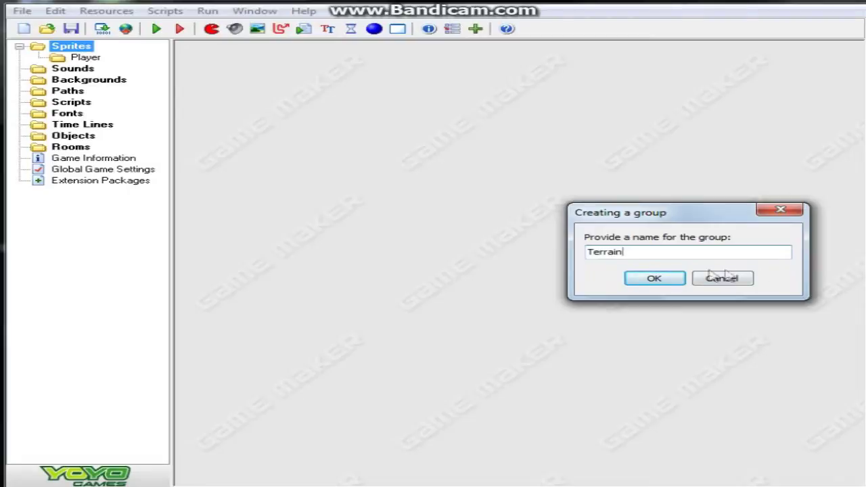
pyautogui.click(655, 282)
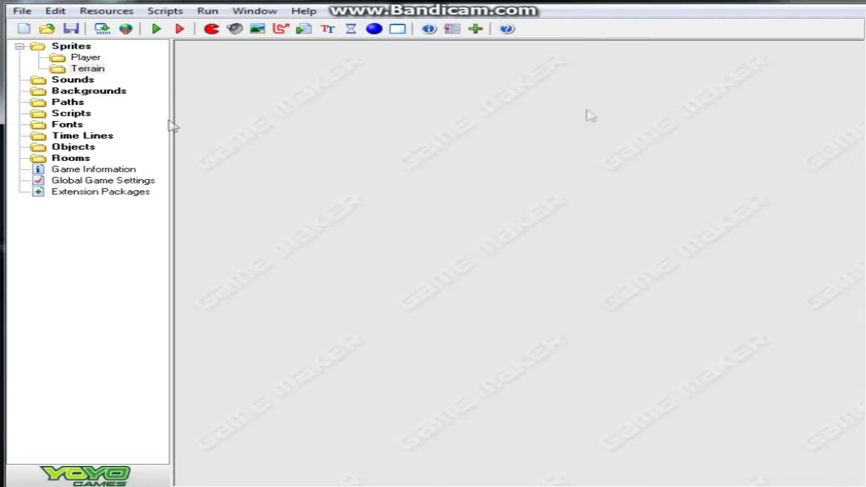
pyautogui.click(73, 47)
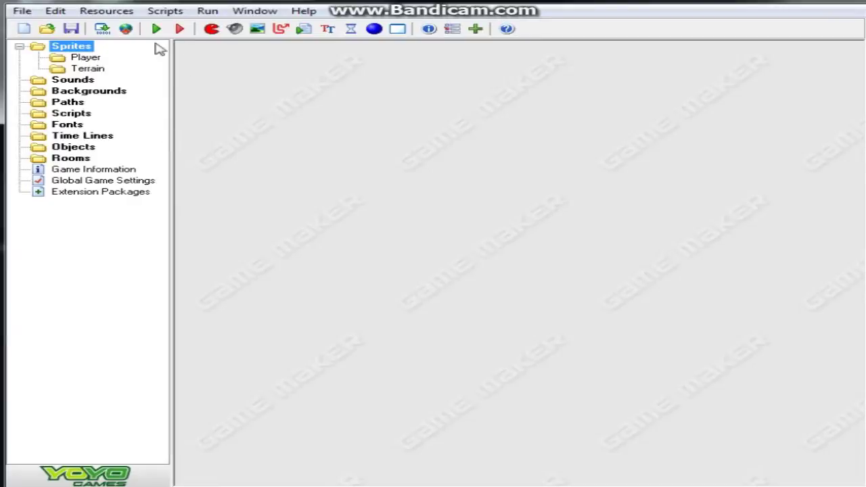
pyautogui.rightClick(82, 46)
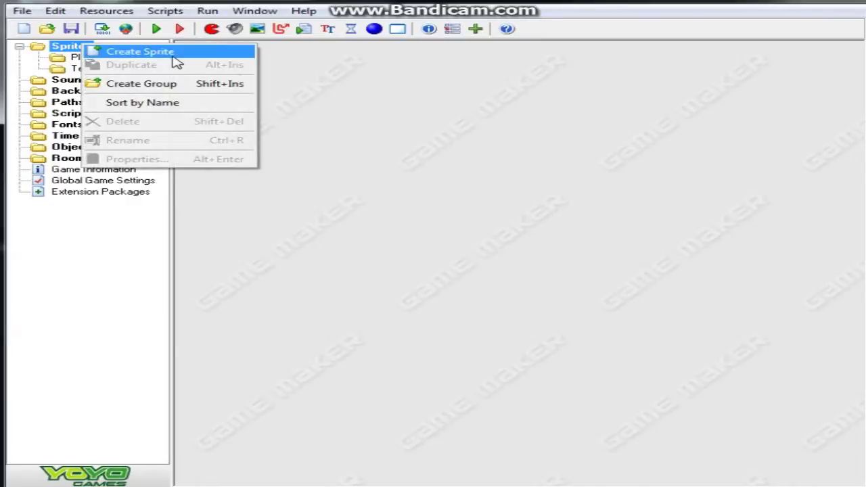
pyautogui.click(168, 103)
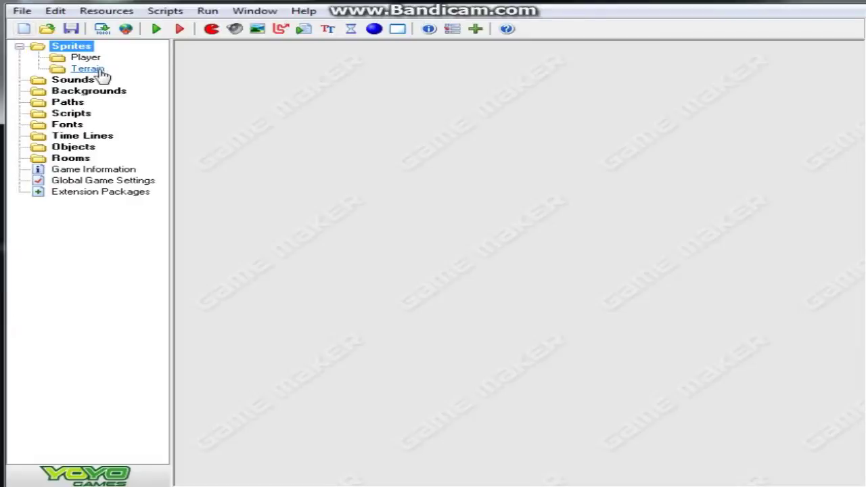
# Create two groups named Player and Terrain under Objects
pyautogui.rightClick(69, 147)
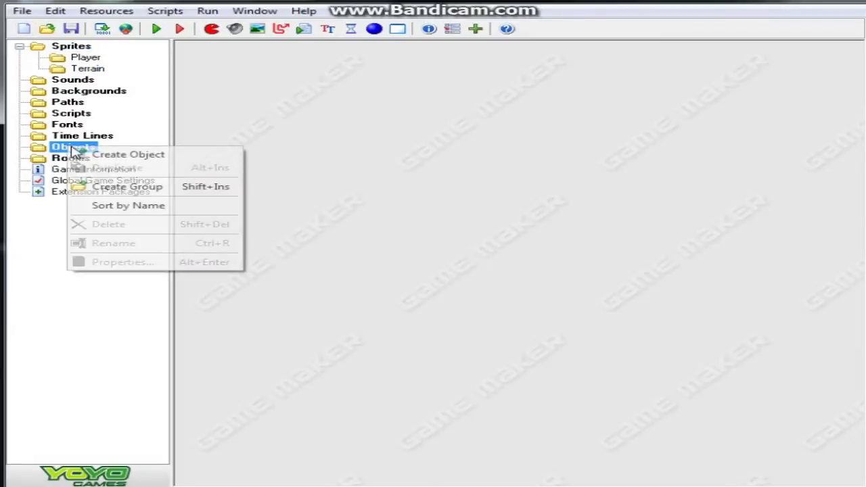
pyautogui.click(135, 187)
pyautogui.write('Player')
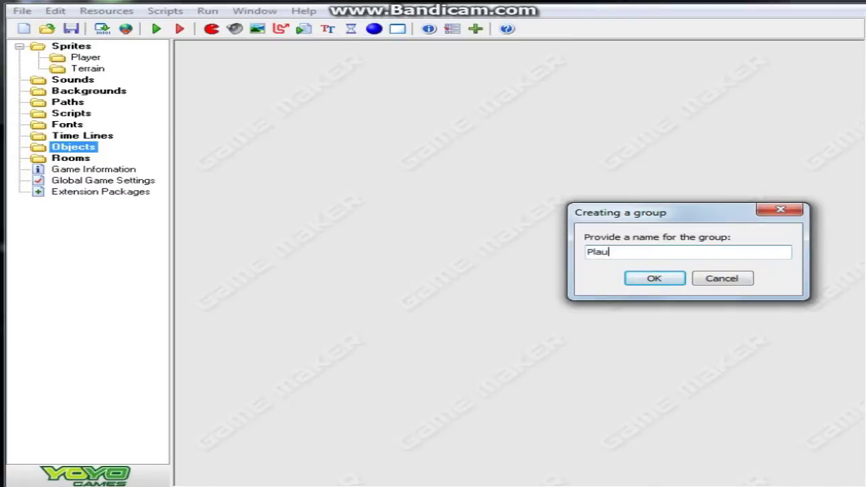
pyautogui.click(653, 281)
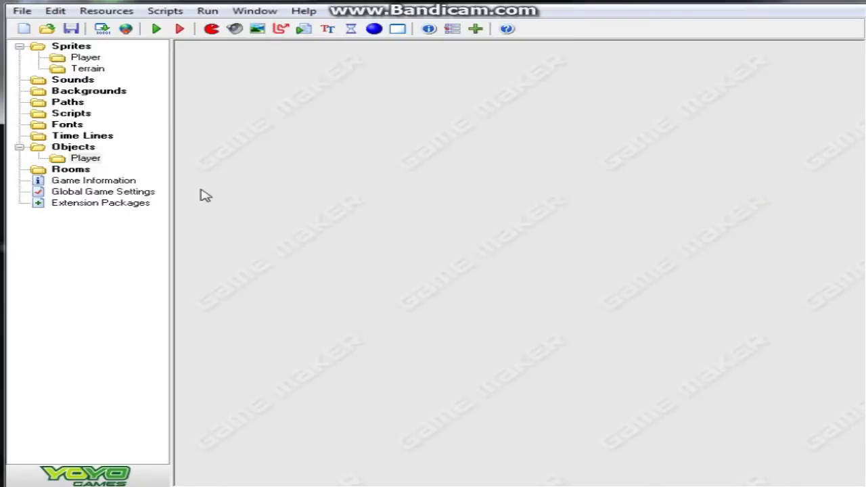
pyautogui.rightClick(83, 149)
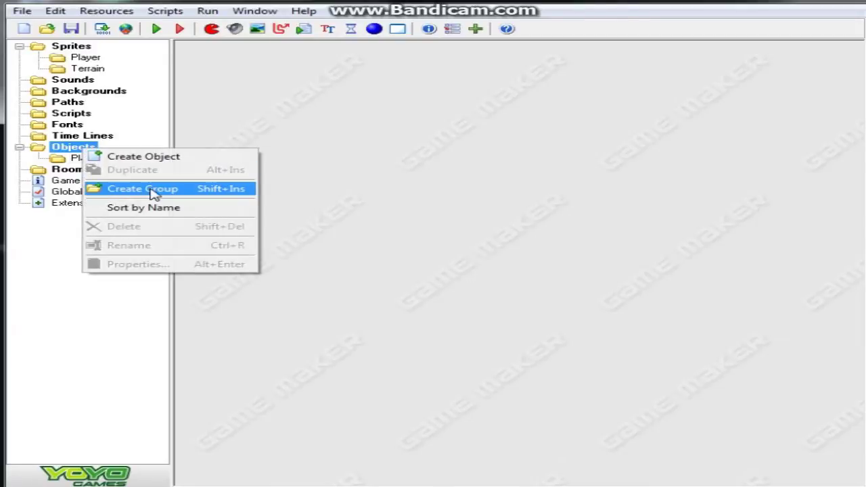
pyautogui.click(154, 194)
pyautogui.write('Ter')
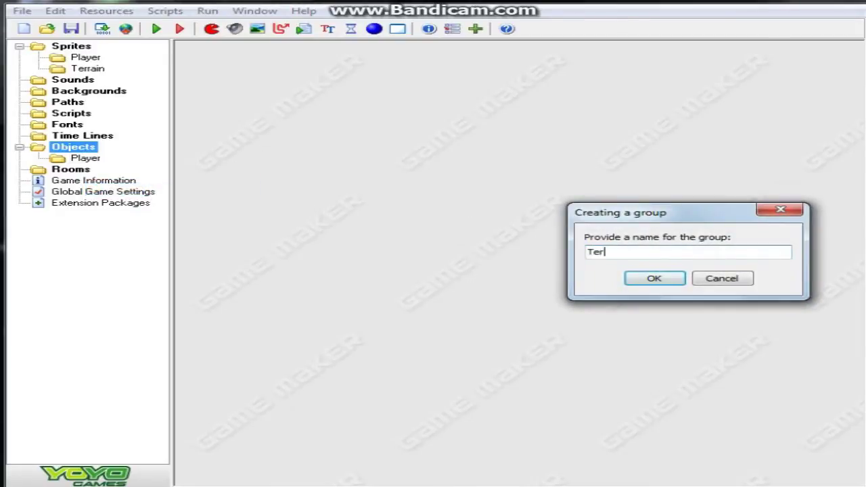
pyautogui.write('rain')
pyautogui.click(664, 278)
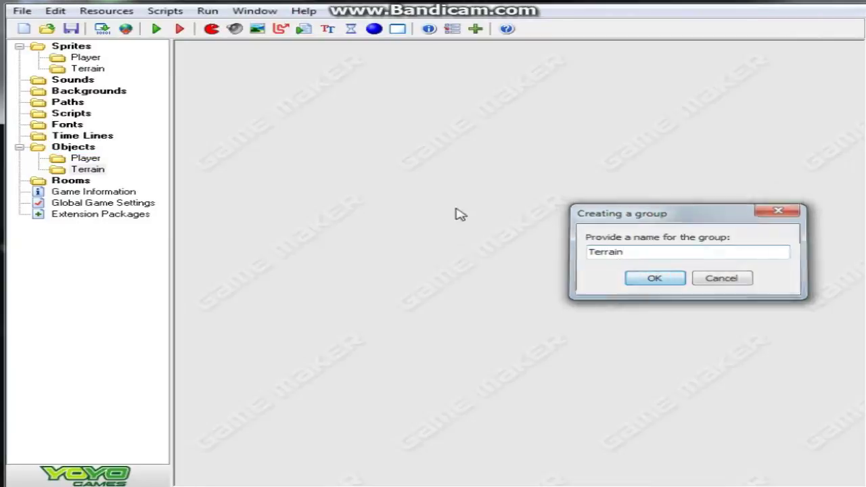
# Create a sprite named spr_player in the Player group under Sprites
pyautogui.rightClick(88, 60)
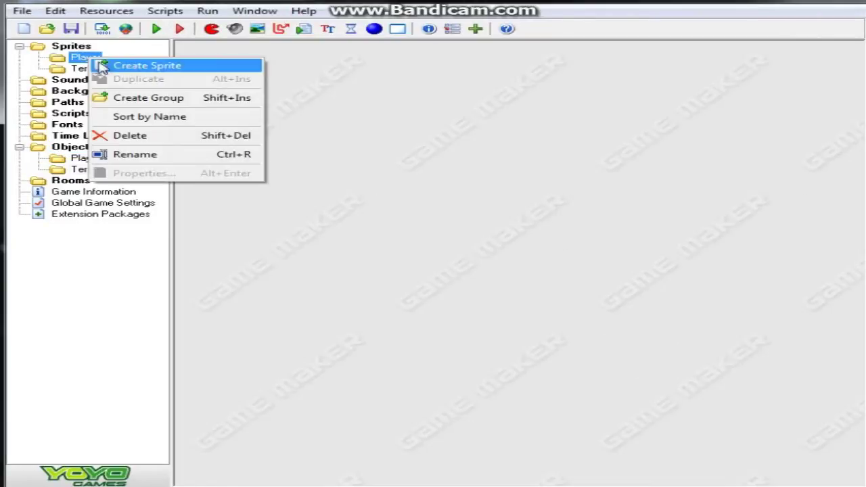
pyautogui.click(135, 66)
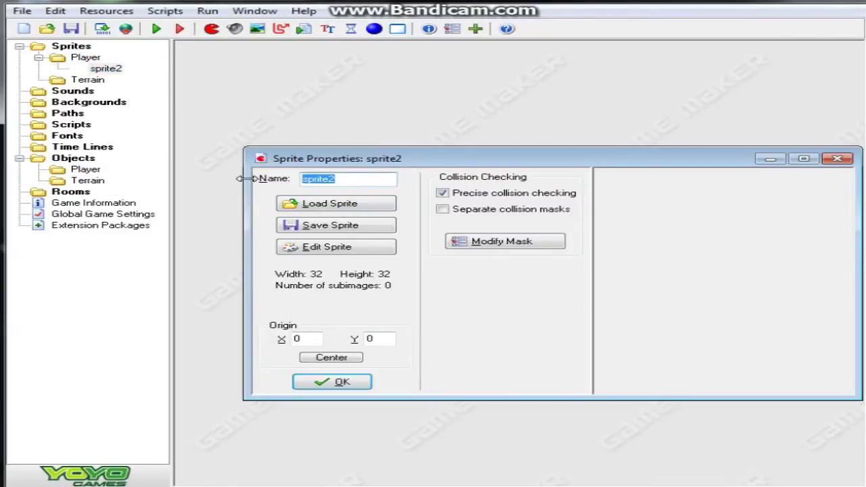
pyautogui.write('spr_')
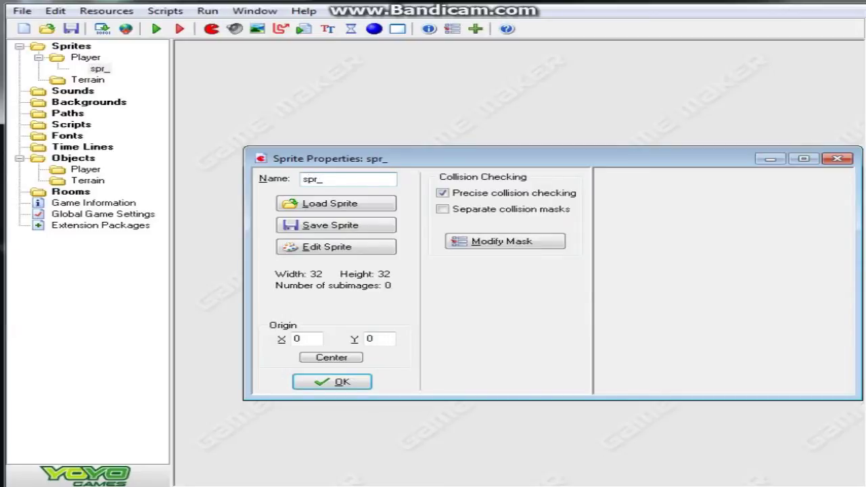
pyautogui.write('player')
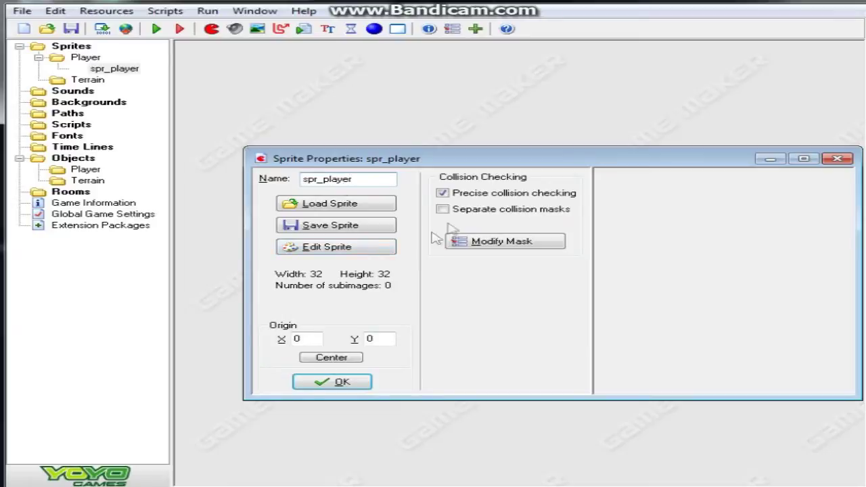
# Load the explorer_down_strip8 image from the Resources folder into spr_player and centre the sprite's origin
pyautogui.click(382, 204)
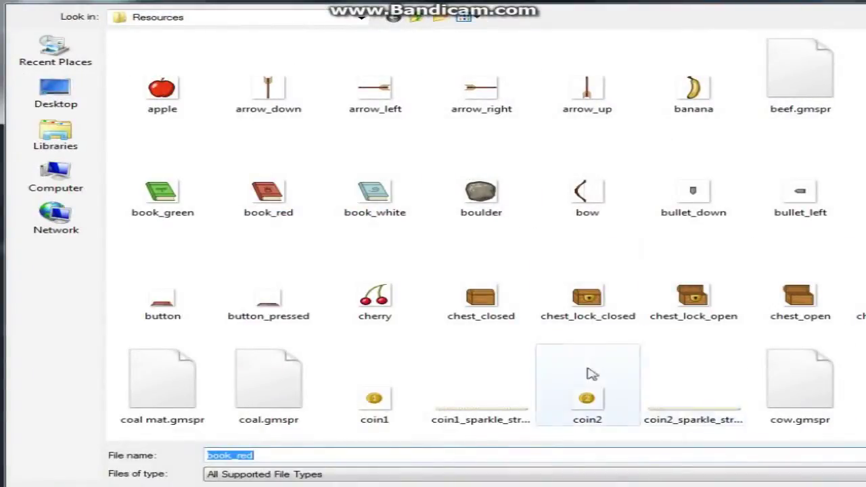
pyautogui.scroll(-3, 587, 375)
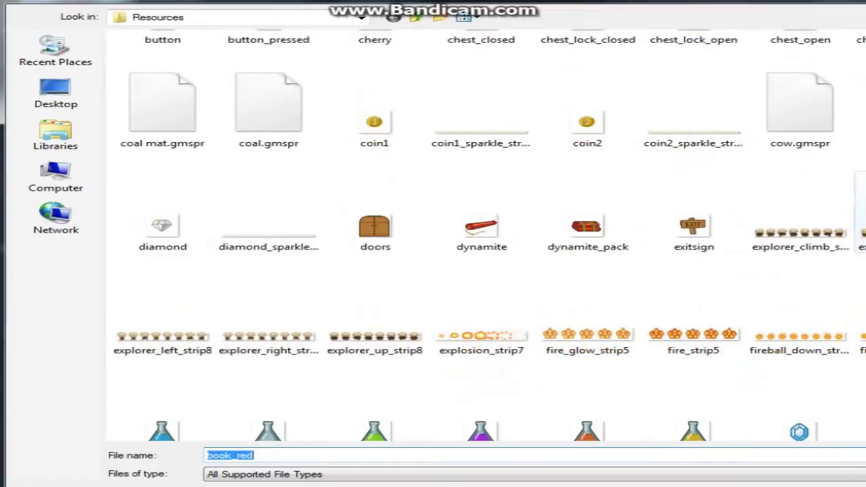
pyautogui.click(859, 217)
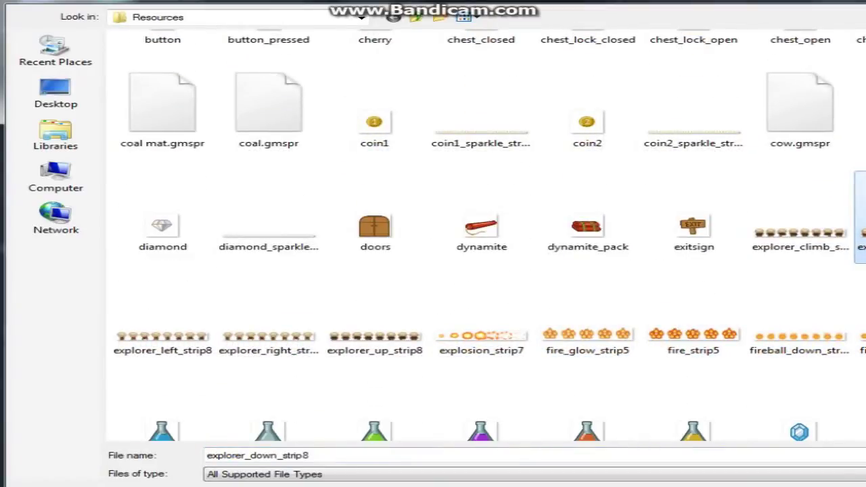
pyautogui.press('Return')
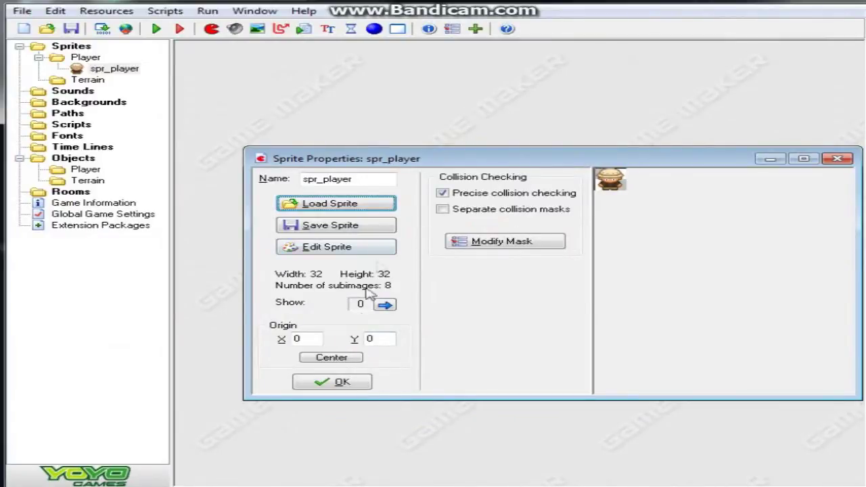
pyautogui.click(335, 358)
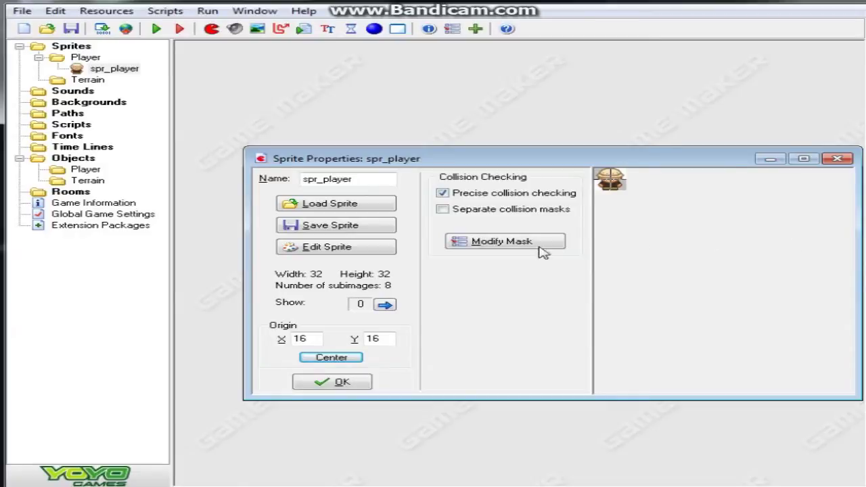
pyautogui.click(335, 384)
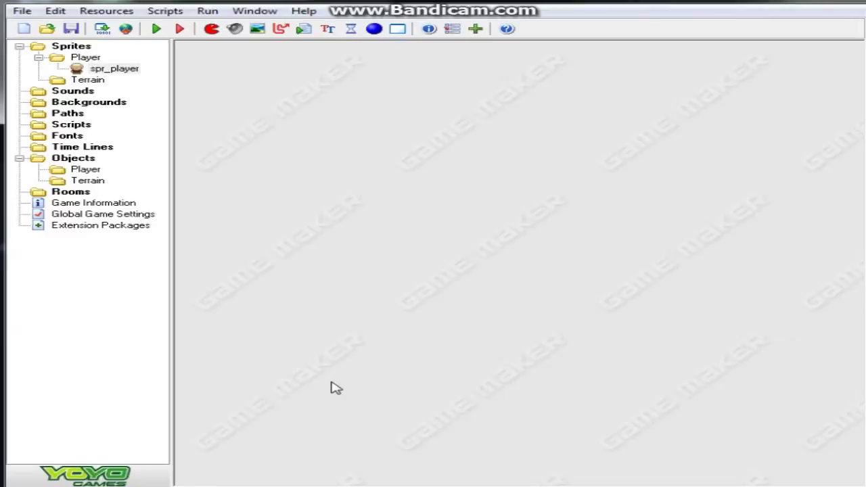
pyautogui.rightClick(114, 71)
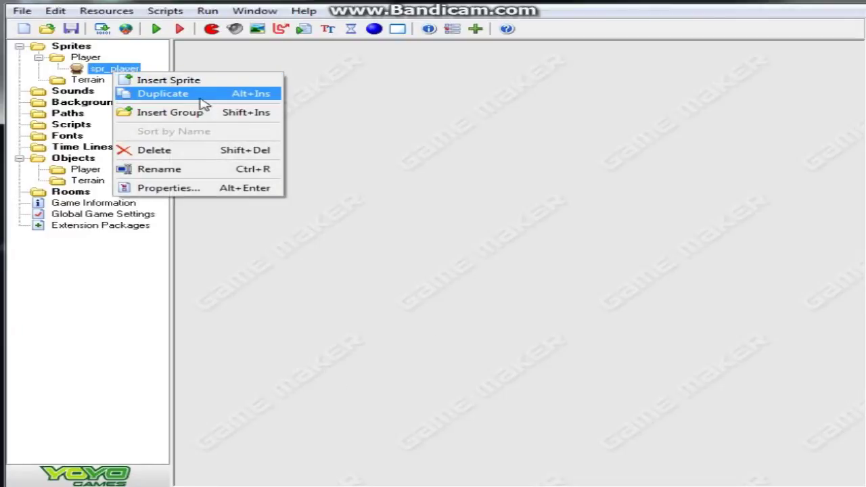
pyautogui.press('Escape')
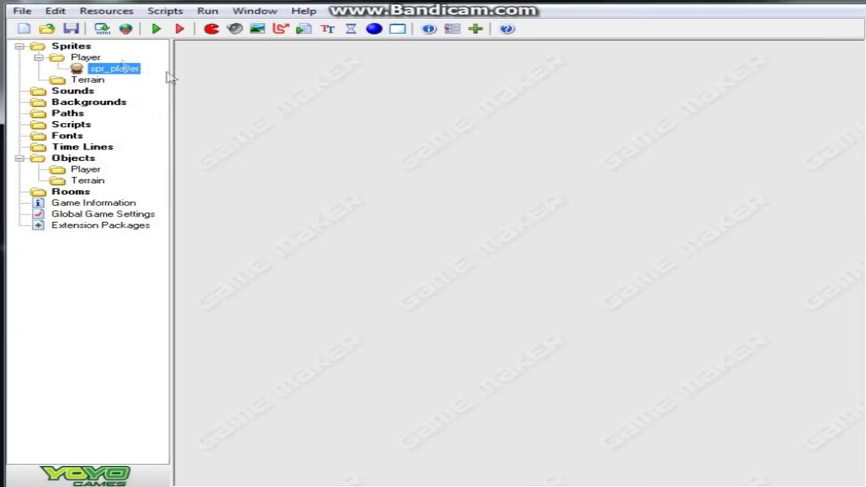
pyautogui.moveTo(114, 69); pyautogui.dragTo(80, 63)
# Create a second sprite named spr_move in the Player group under Sprites
pyautogui.rightClick(80, 61)
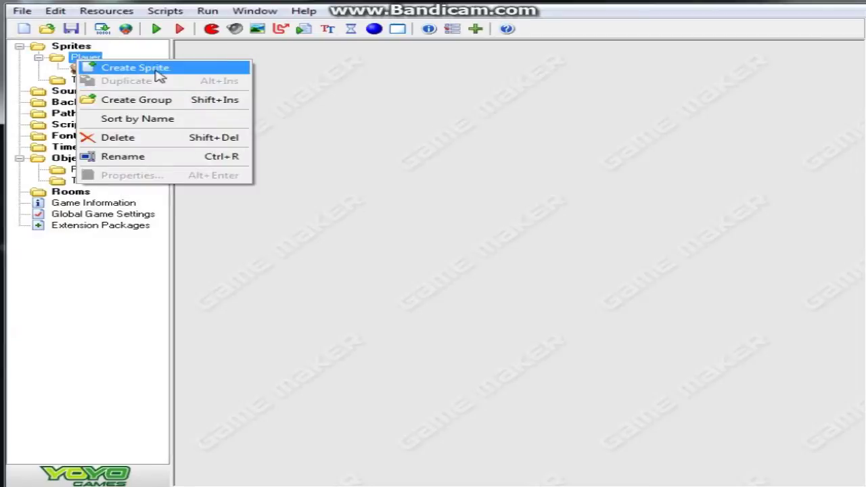
pyautogui.click(156, 70)
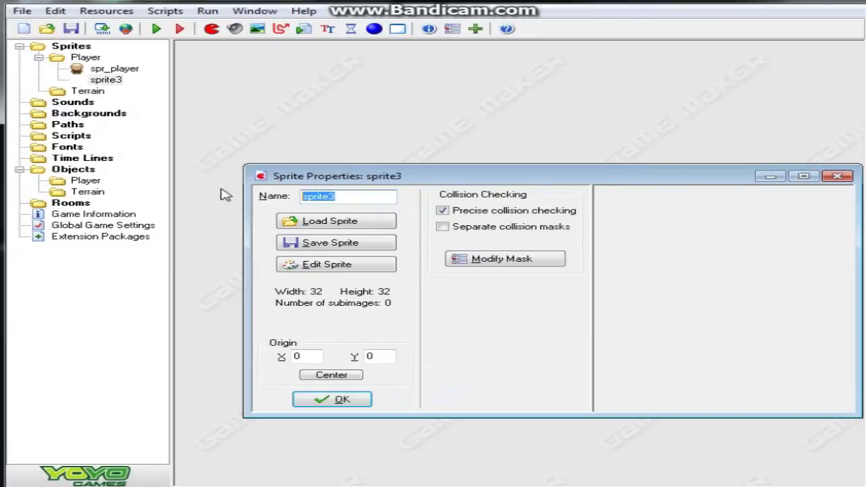
pyautogui.write('spr_')
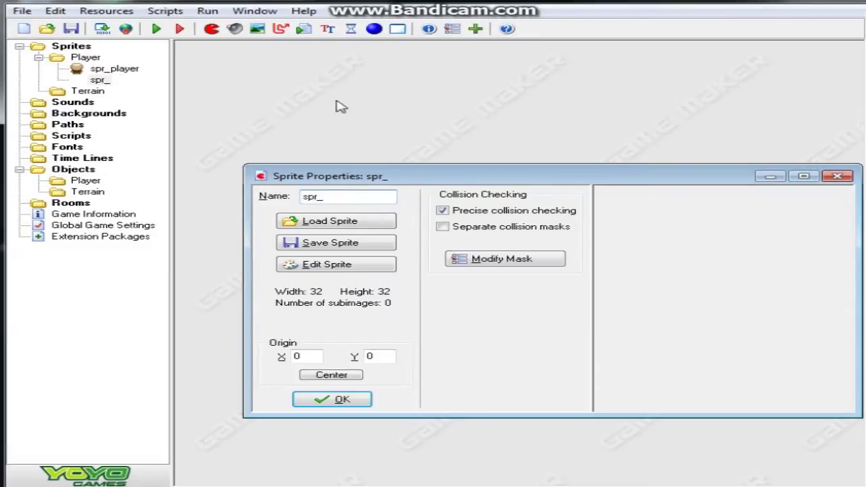
pyautogui.write('mocve')
pyautogui.press('BackSpace')
pyautogui.press('BackSpace')
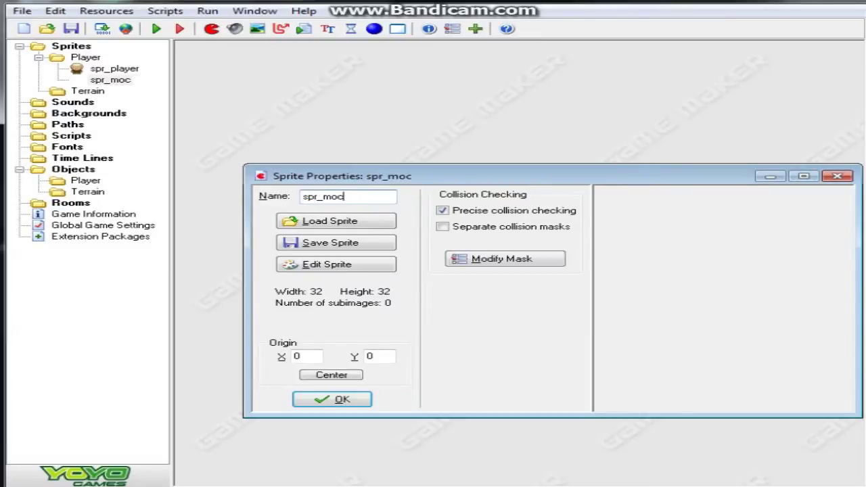
pyautogui.write('eve')
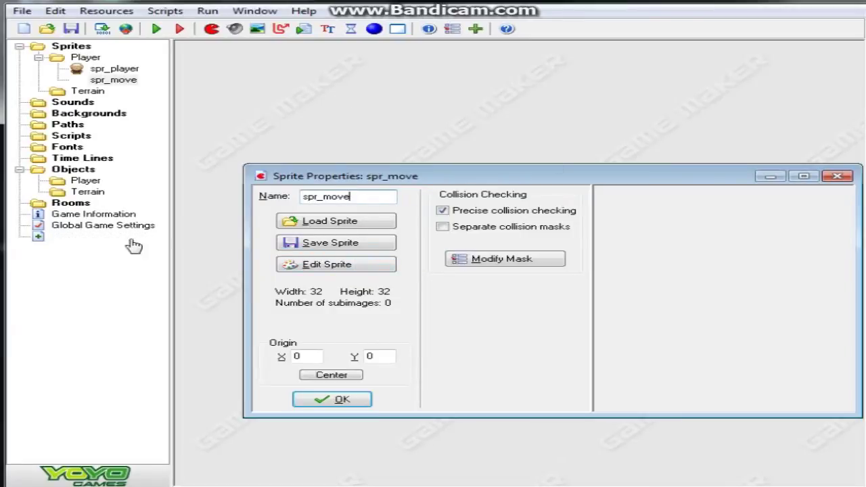
# Add a blank 32 x 32 image to spr_move and open that image for drawing
pyautogui.click(333, 268)
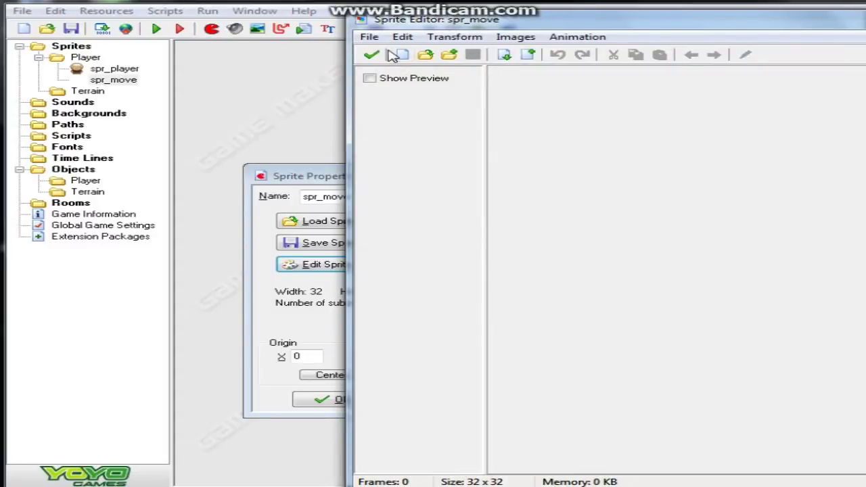
pyautogui.click(402, 54)
pyautogui.click(625, 291)
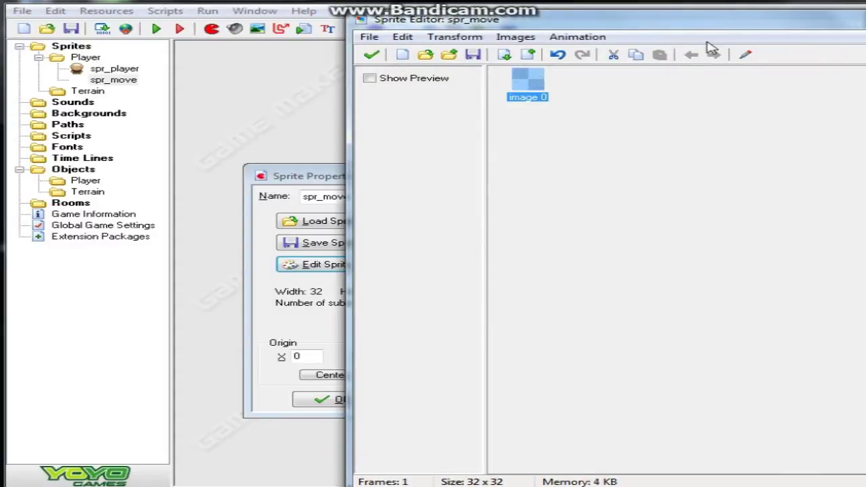
pyautogui.click(745, 54)
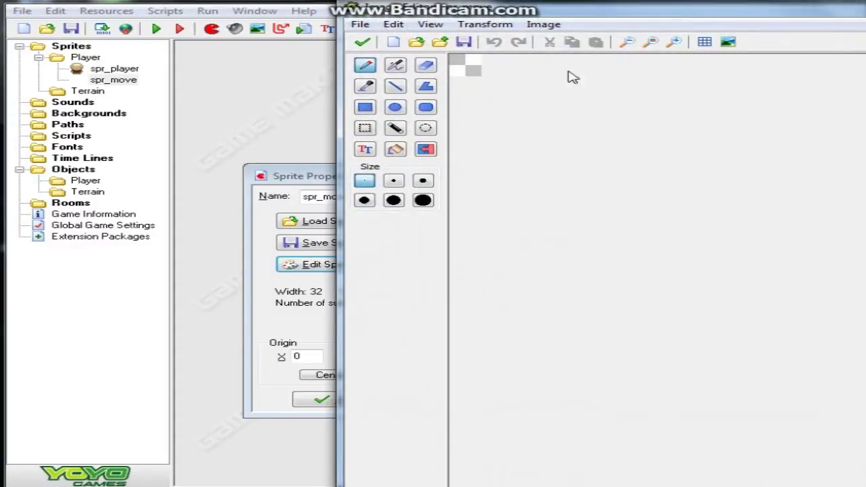
# Draw a black outline along all four edges of the spr_move image with the Line tool and keep the drawing
pyautogui.click(395, 86)
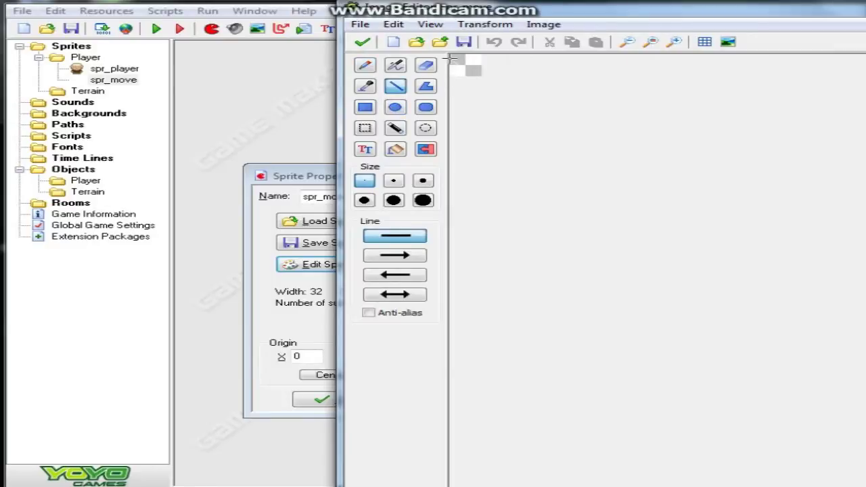
pyautogui.click(675, 42)
pyautogui.click(675, 42)
pyautogui.click(675, 42)
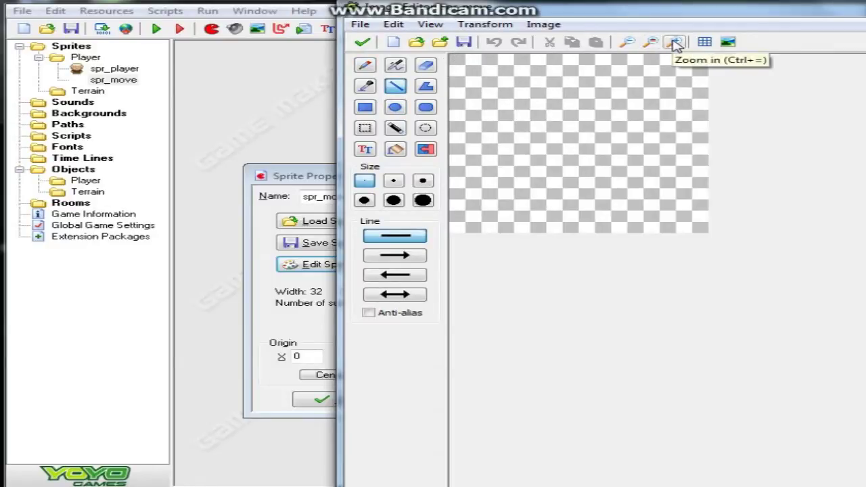
pyautogui.click(675, 42)
pyautogui.moveTo(453, 55)
pyautogui.mouseDown()
pyautogui.moveTo(462, 225)
pyautogui.moveTo(454, 284)
pyautogui.moveTo(768, 272)
pyautogui.mouseUp()
pyautogui.moveTo(768, 273)
pyautogui.mouseDown()
pyautogui.moveTo(766, 56)
pyautogui.moveTo(460, 57)
pyautogui.mouseUp()
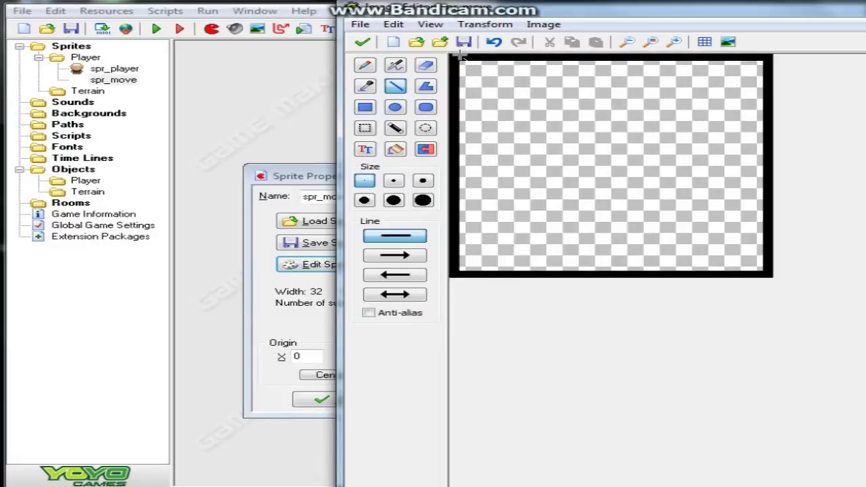
pyautogui.click(366, 42)
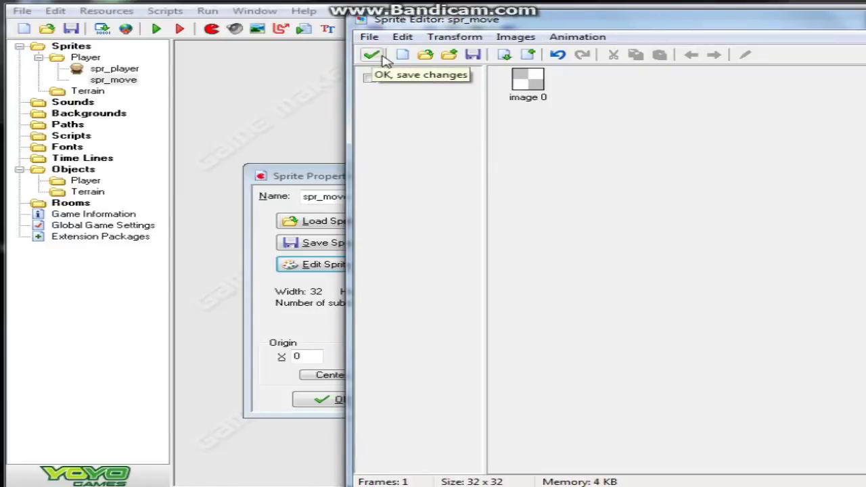
# Save the edited image into spr_move, centre the sprite's origin and close its properties
pyautogui.click(380, 57)
pyautogui.click(341, 377)
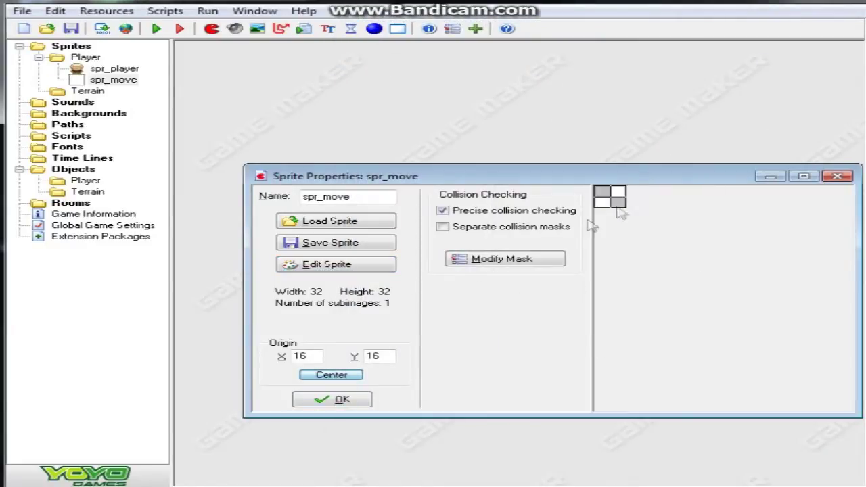
pyautogui.click(359, 400)
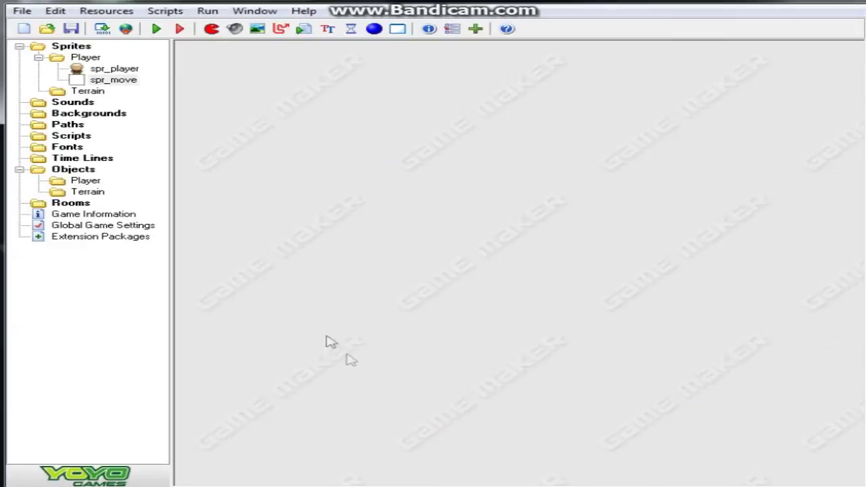
# Create an object named obj_player in the Player group under Objects
pyautogui.click(88, 58)
pyautogui.click(38, 57)
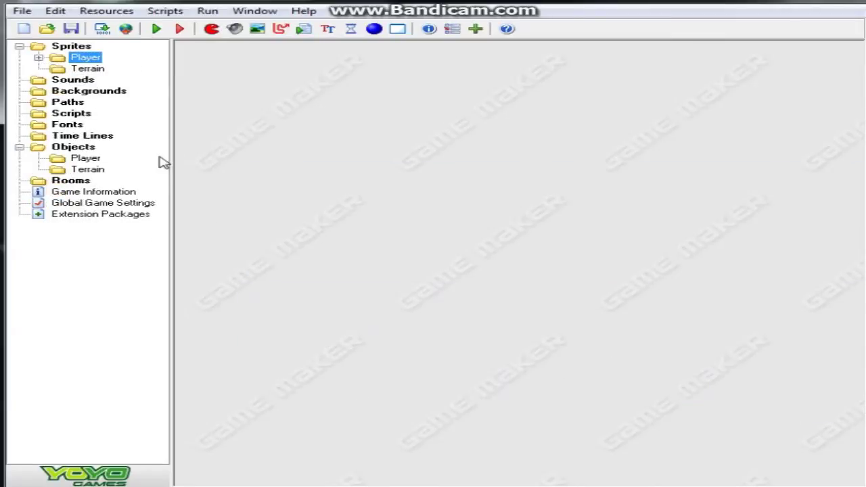
pyautogui.click(82, 158)
pyautogui.rightClick(81, 158)
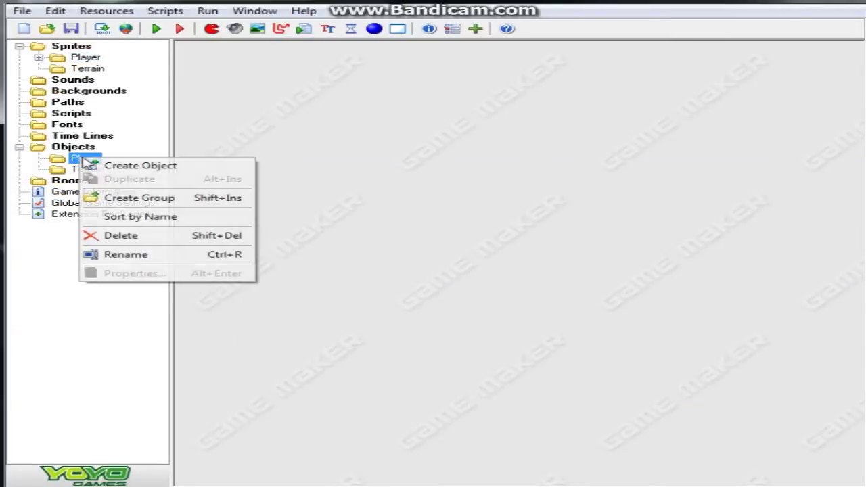
pyautogui.click(145, 166)
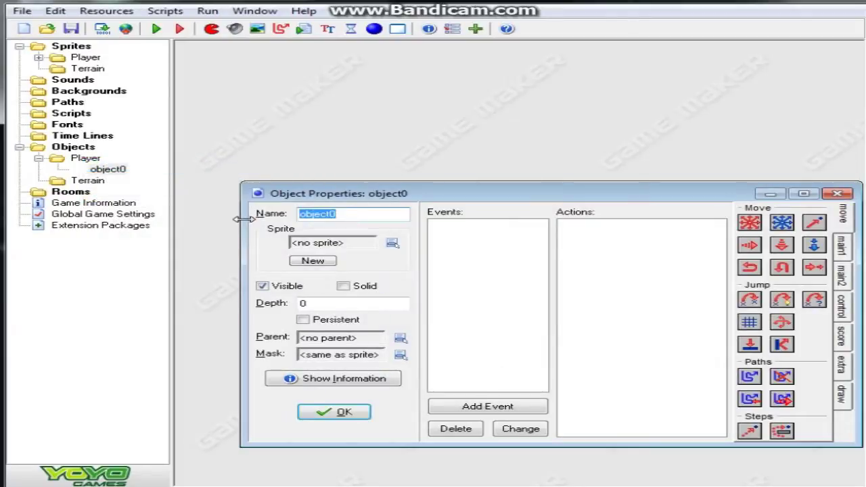
pyautogui.write('obj_player')
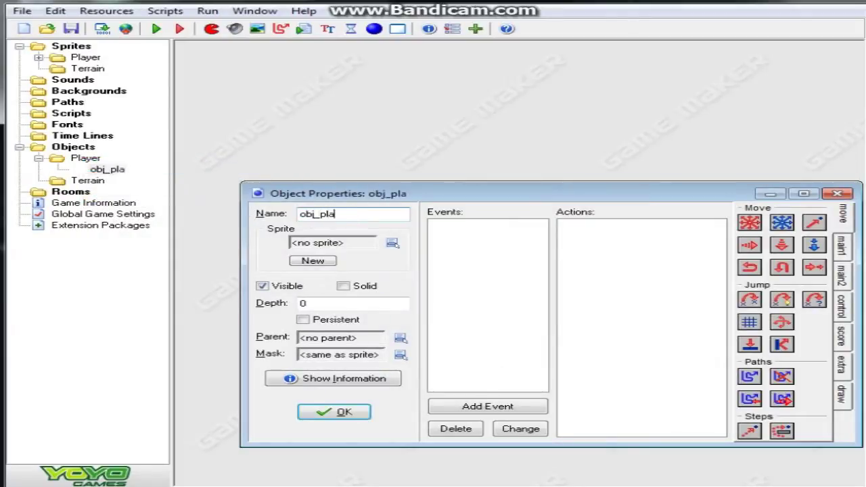
# Assign the spr_player sprite to obj_player and add a Create event to it
pyautogui.click(328, 242)
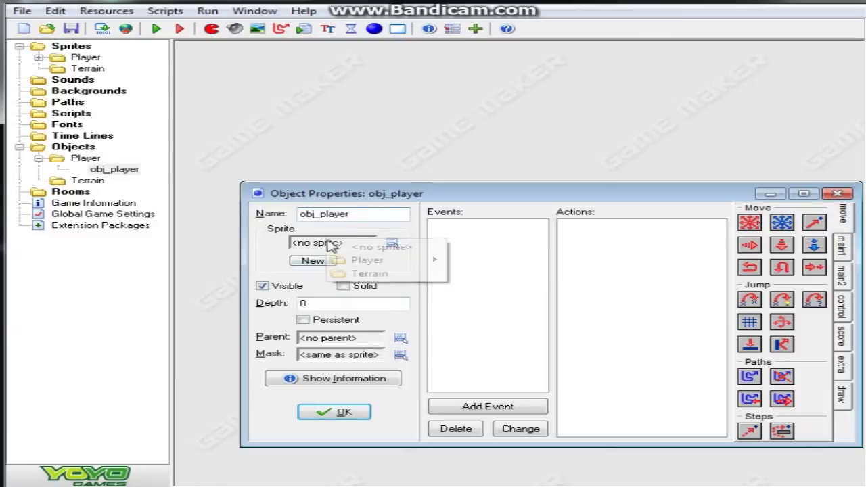
pyautogui.moveTo(359, 259)
pyautogui.click(472, 260)
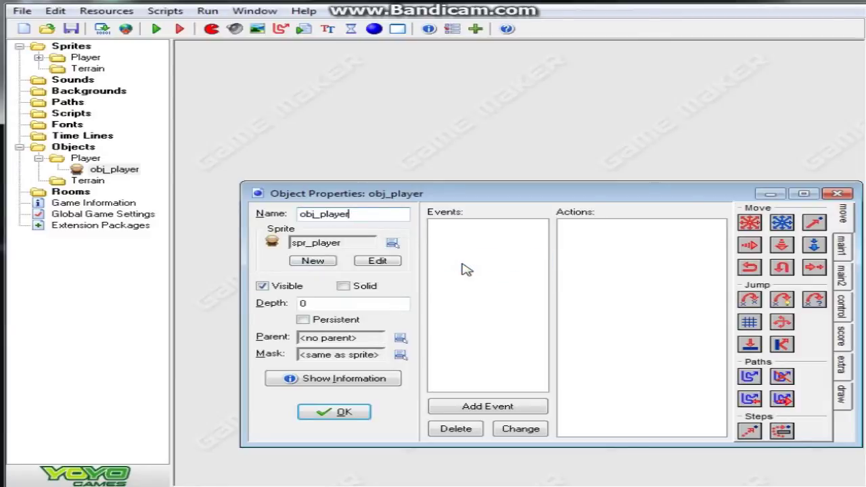
pyautogui.click(482, 407)
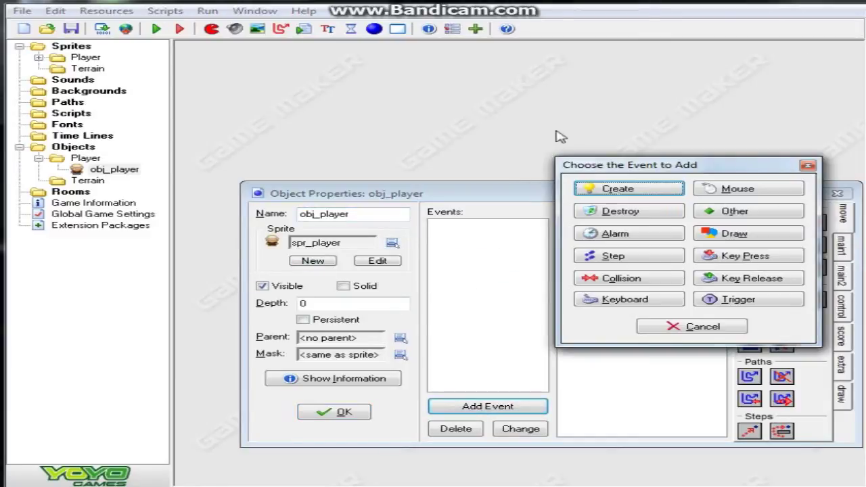
pyautogui.click(661, 191)
pyautogui.click(842, 243)
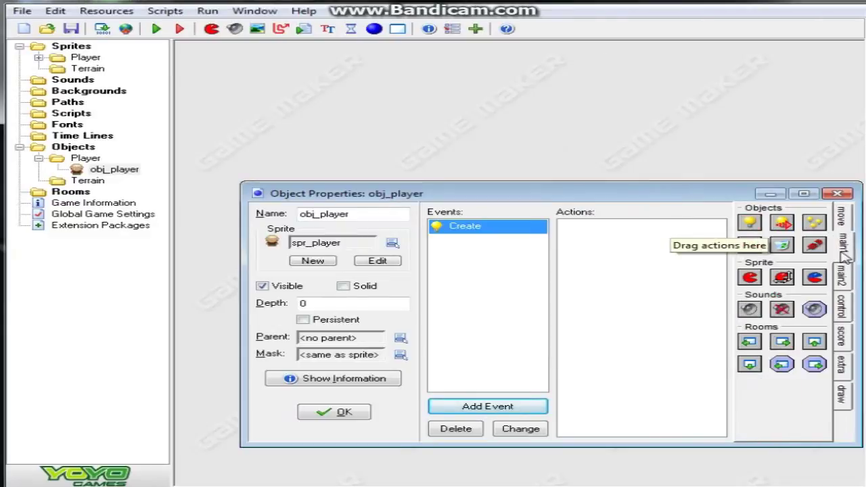
pyautogui.click(843, 312)
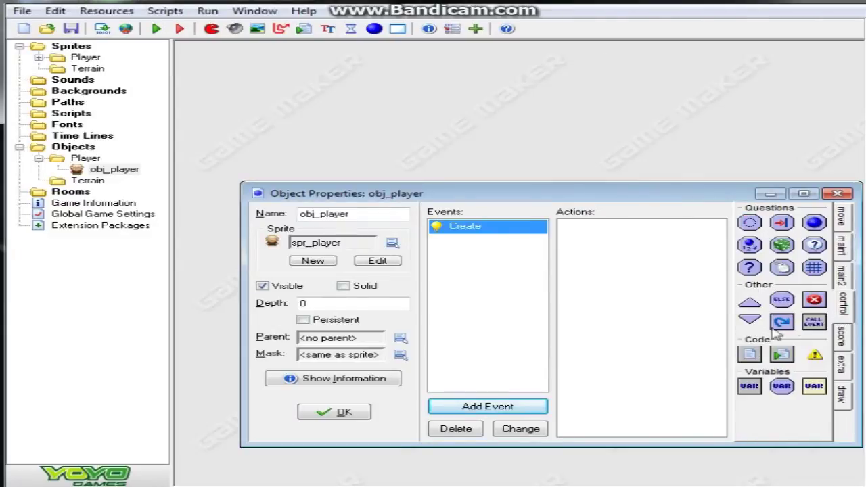
pyautogui.moveTo(751, 355); pyautogui.dragTo(672, 350)
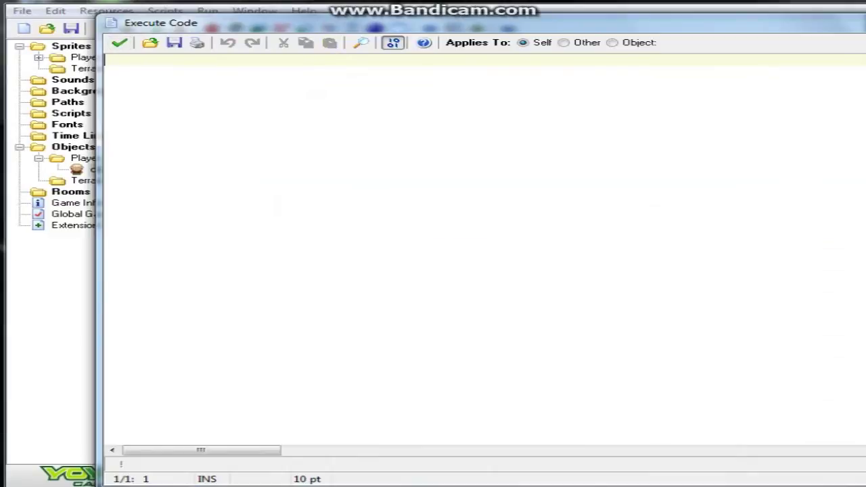
pyautogui.write('sprite_')
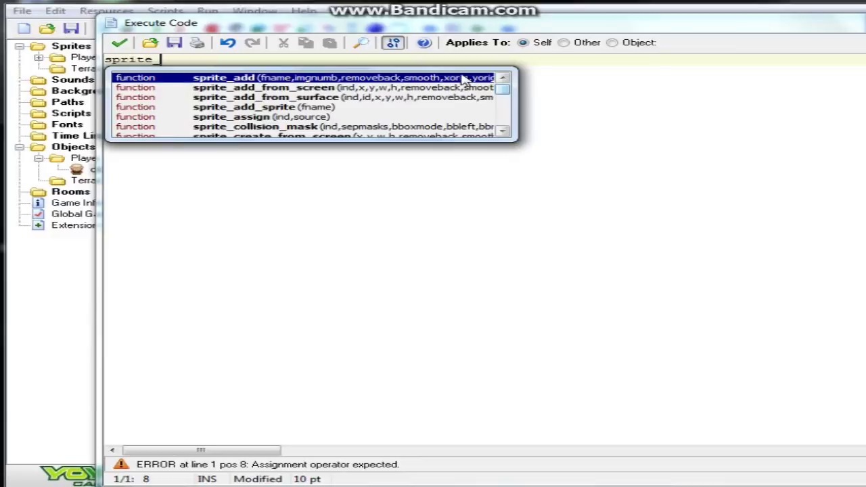
pyautogui.scroll(-1, 257, 103)
pyautogui.scroll(-1, 319, 131)
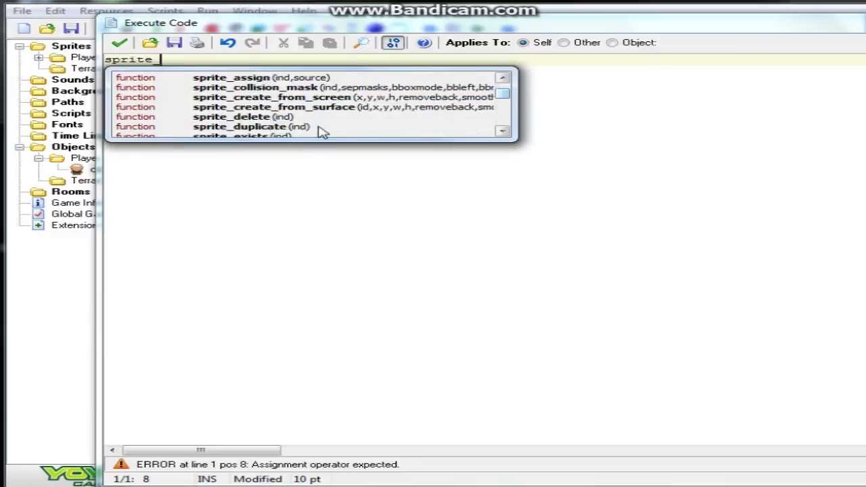
pyautogui.scroll(-1, 323, 132)
pyautogui.scroll(-3, 329, 129)
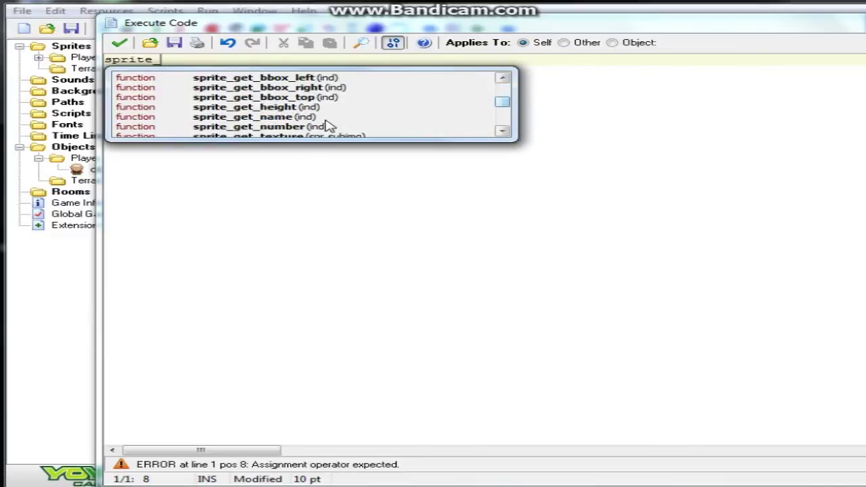
pyautogui.scroll(-2, 329, 126)
pyautogui.scroll(-1, 329, 127)
pyautogui.scroll(-3, 329, 127)
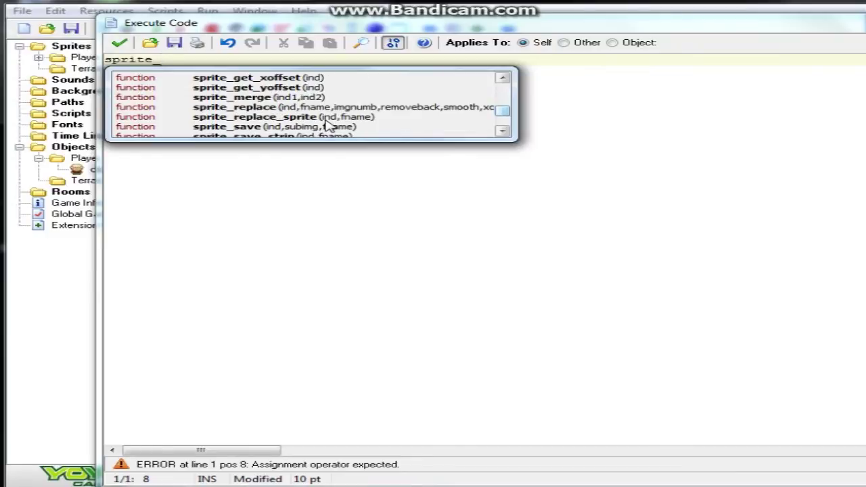
pyautogui.scroll(-1, 328, 126)
pyautogui.scroll(-4, 328, 127)
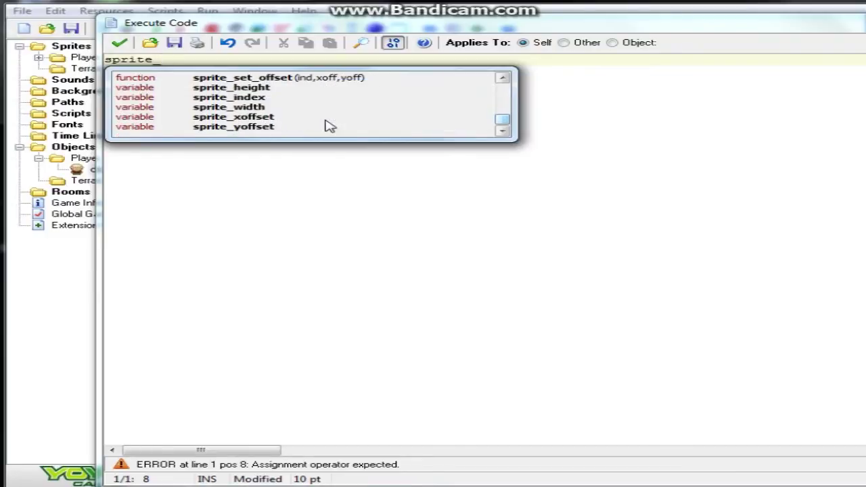
pyautogui.press('Escape')
pyautogui.hotkey('ctrl', 'a')
pyautogui.press('BackSpace')
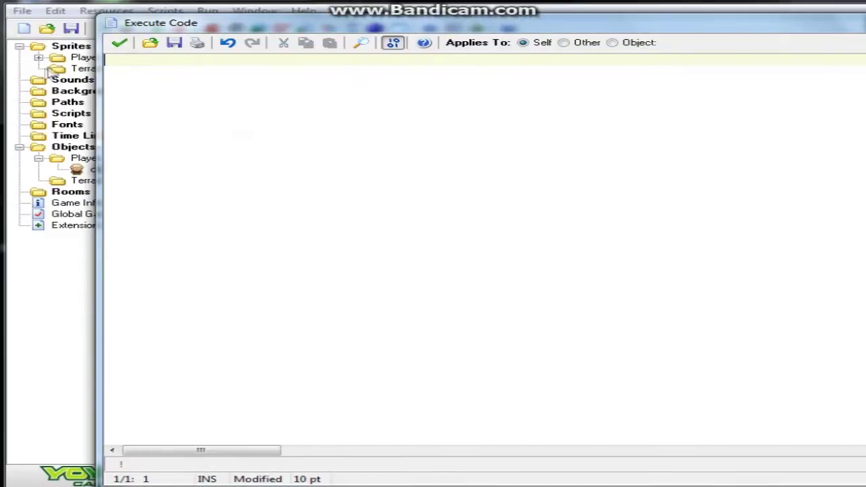
pyautogui.press('Escape')
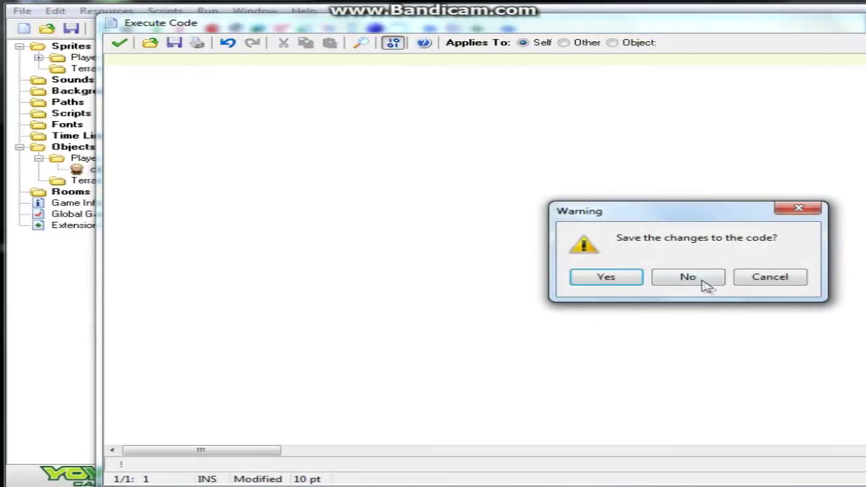
pyautogui.click(697, 278)
# Add a Change Sprite action to obj_player's Create event with sprite spr_player, subimage 0 and speed 0, and save the object
pyautogui.click(841, 243)
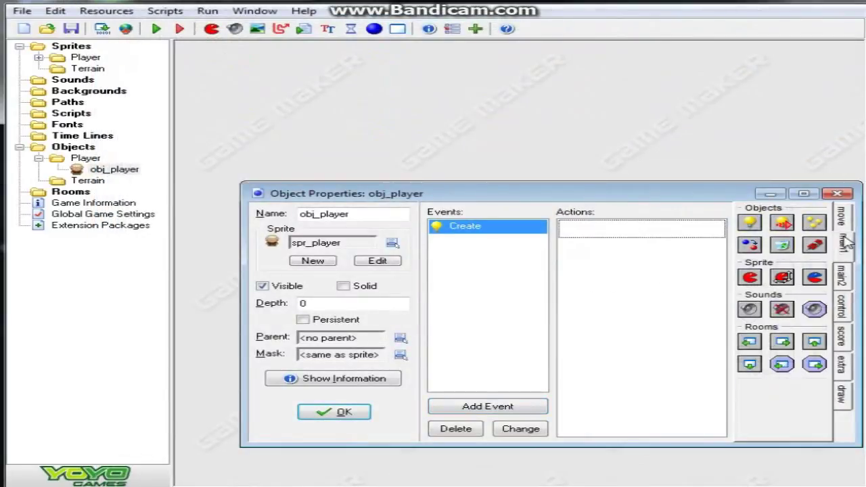
pyautogui.moveTo(753, 277); pyautogui.dragTo(635, 230)
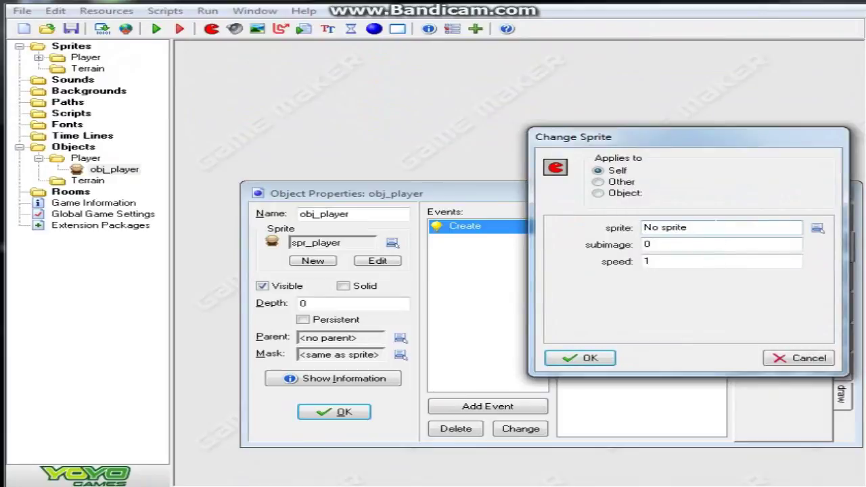
pyautogui.click(719, 234)
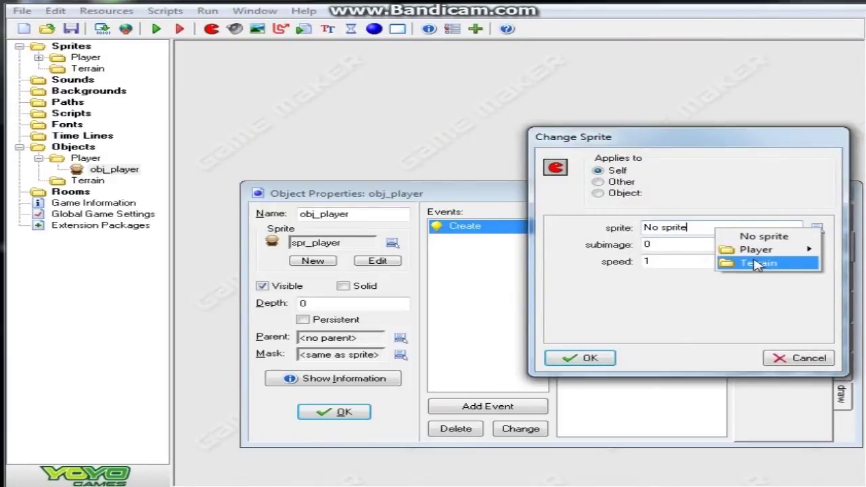
pyautogui.moveTo(763, 250)
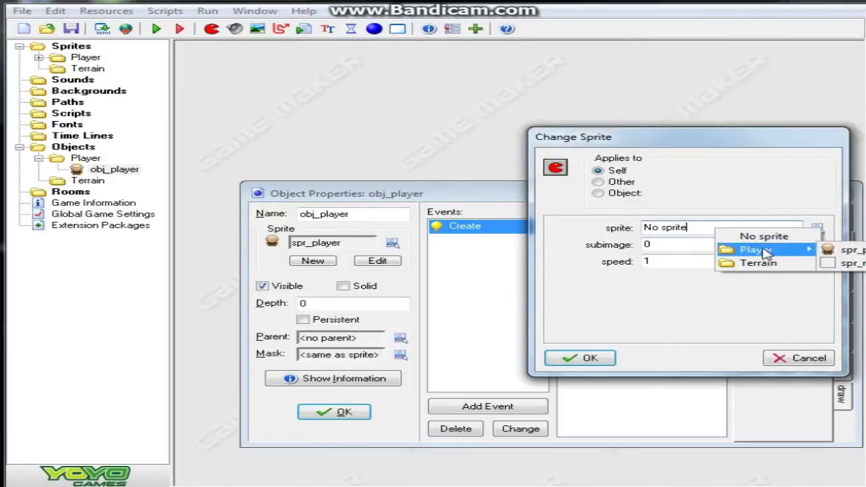
pyautogui.click(851, 252)
pyautogui.press('Tab')
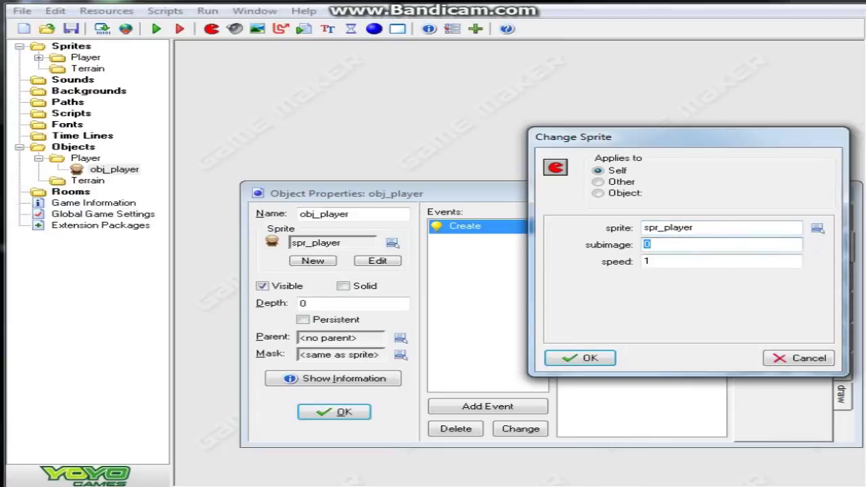
pyautogui.press('Tab')
pyautogui.write('0')
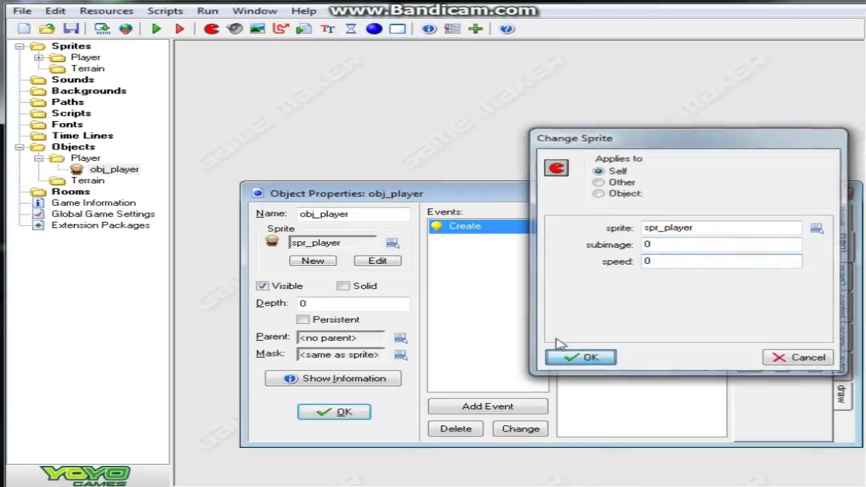
pyautogui.click(561, 355)
pyautogui.click(325, 411)
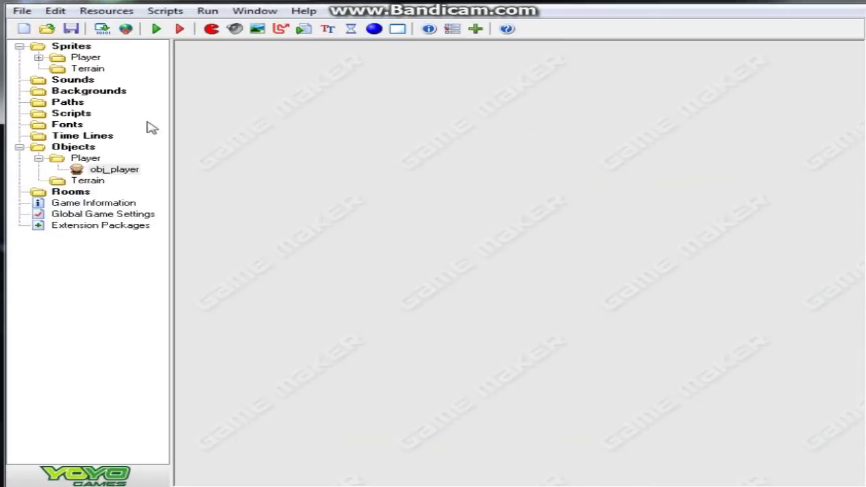
# Create an object named obj_move in the Player group under Objects and assign it the spr_move sprite
pyautogui.click(87, 161)
pyautogui.rightClick(91, 166)
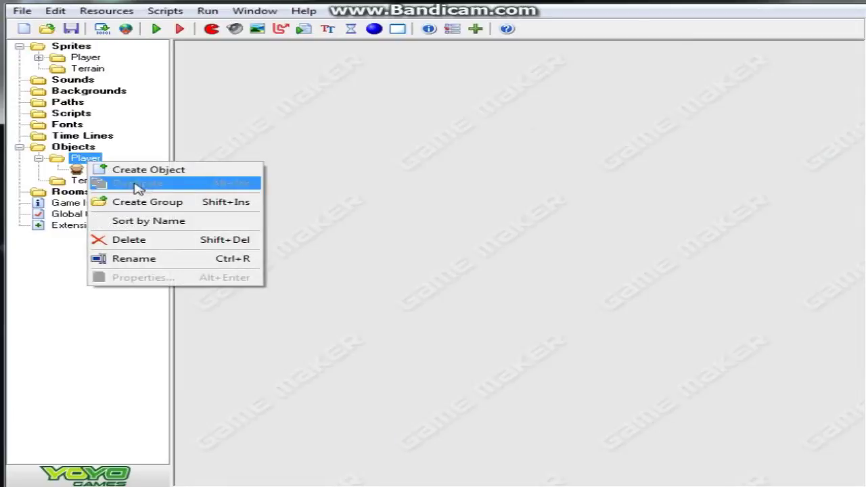
pyautogui.click(179, 171)
pyautogui.write('ob')
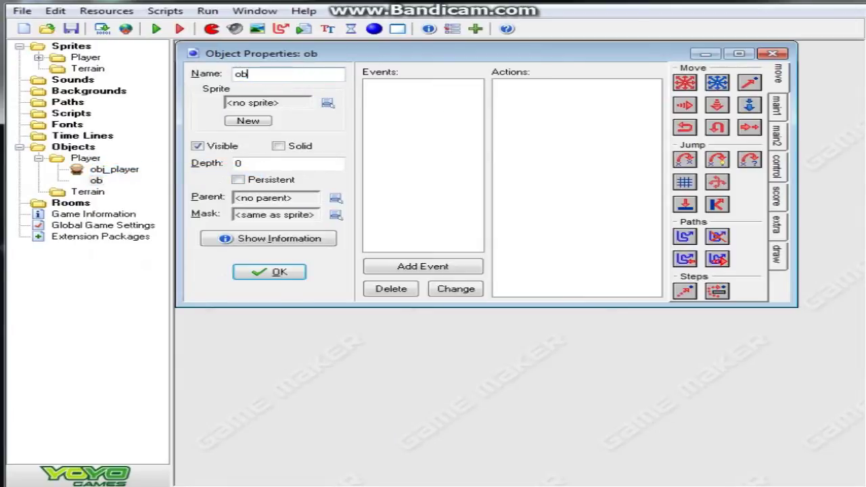
pyautogui.write('j_move')
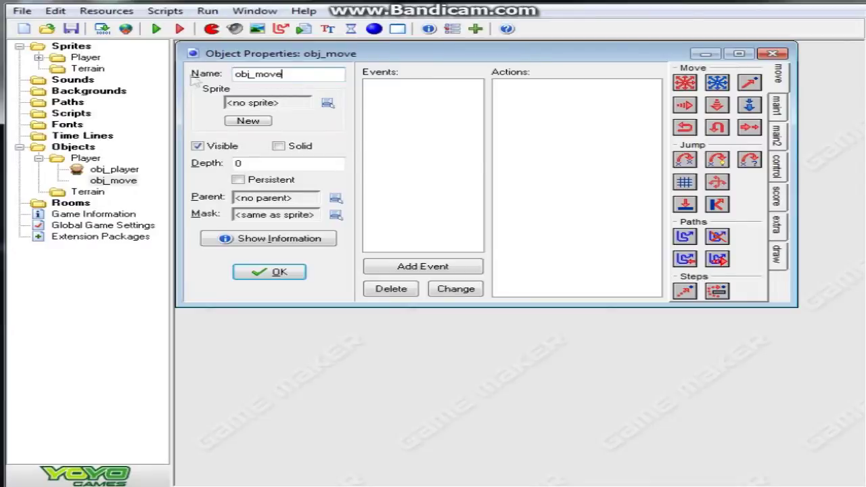
pyautogui.click(327, 102)
pyautogui.moveTo(406, 125)
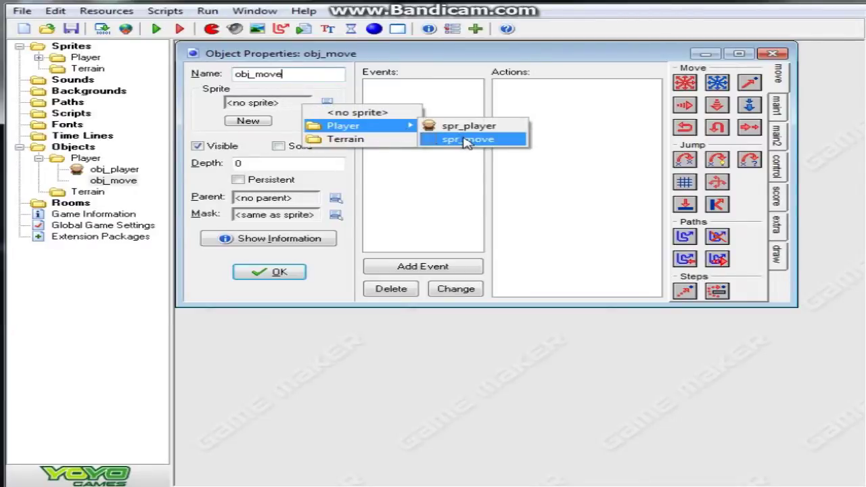
pyautogui.click(463, 139)
# Add a Collision event with obj_player to obj_move
pyautogui.click(435, 268)
pyautogui.click(588, 277)
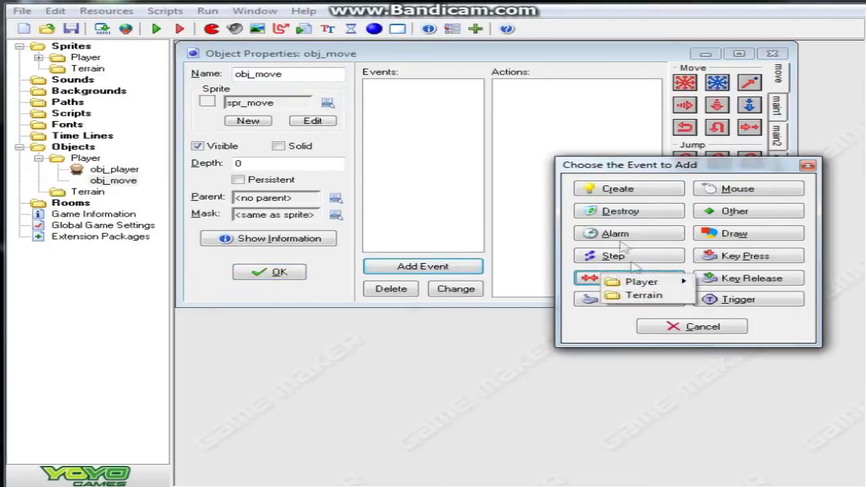
pyautogui.moveTo(635, 282)
pyautogui.click(719, 283)
# Add an Execute Code action containing instance_destroy(); to obj_move's collision event and save the object
pyautogui.click(776, 105)
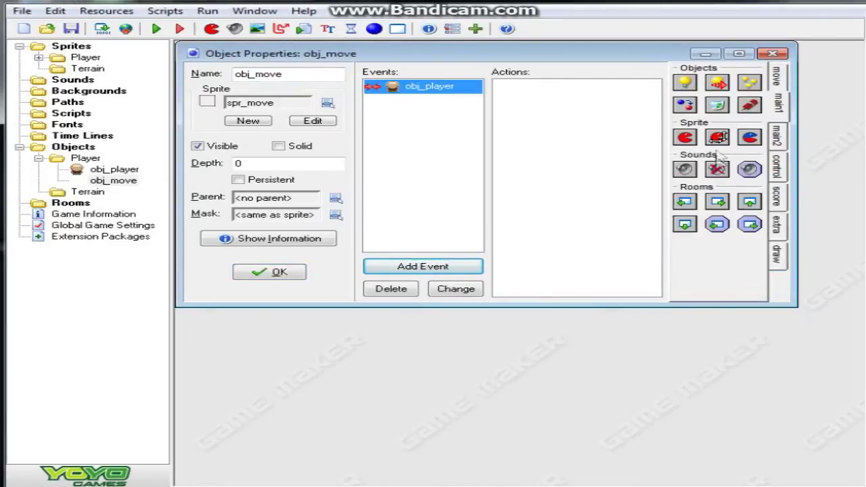
pyautogui.click(776, 162)
pyautogui.moveTo(683, 216); pyautogui.dragTo(575, 229)
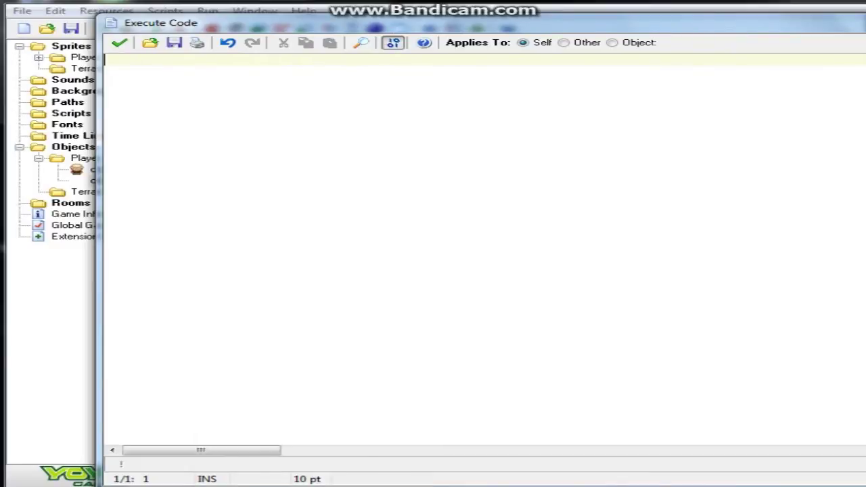
pyautogui.write('instan')
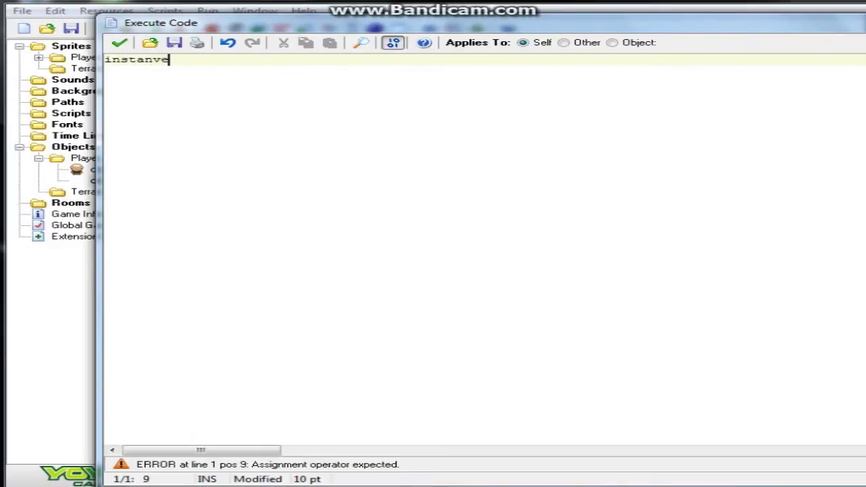
pyautogui.write('v')
pyautogui.press('BackSpace')
pyautogui.write('ce_destroy')
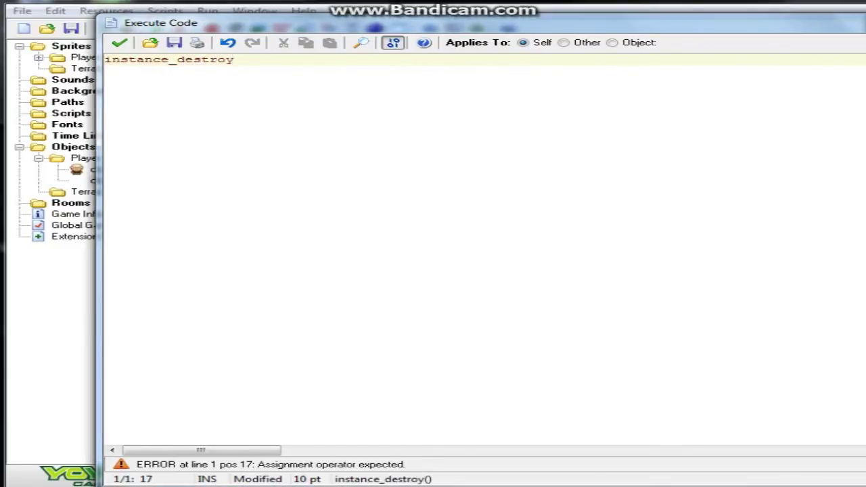
pyautogui.write('();')
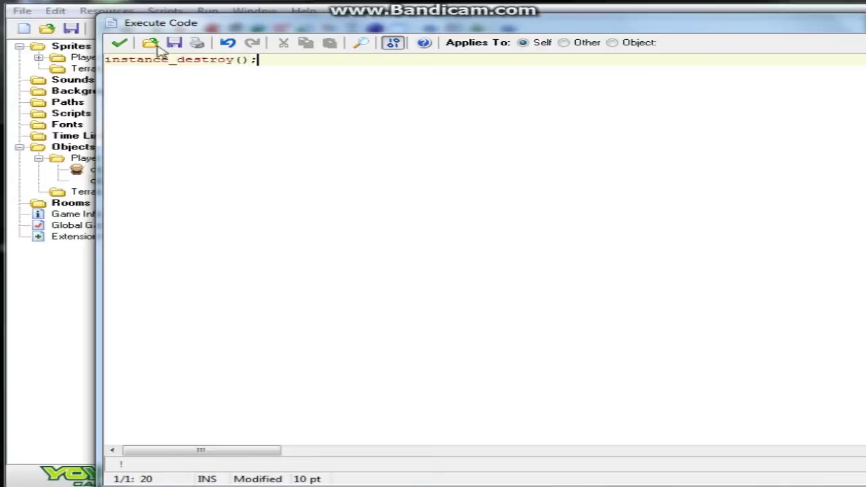
pyautogui.click(117, 43)
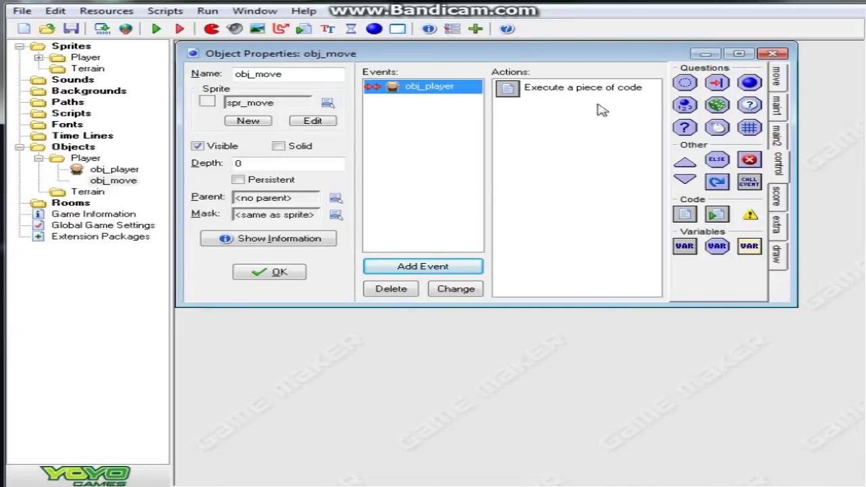
pyautogui.doubleClick(572, 102)
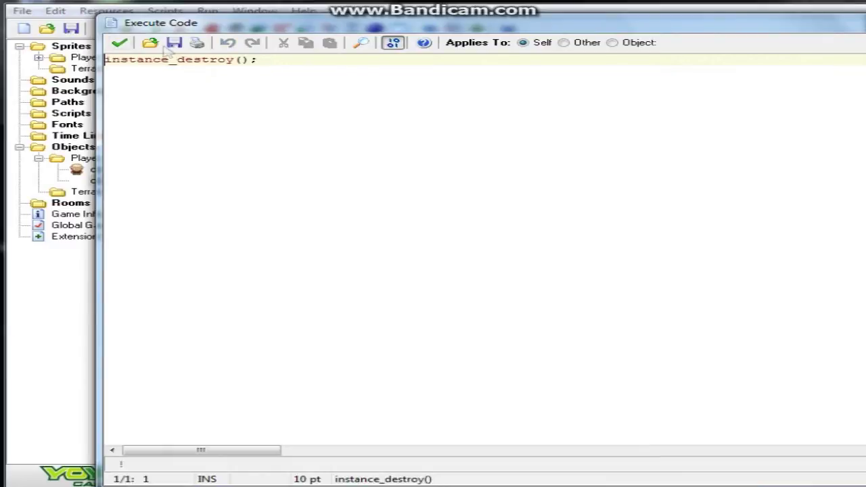
pyautogui.press('Escape')
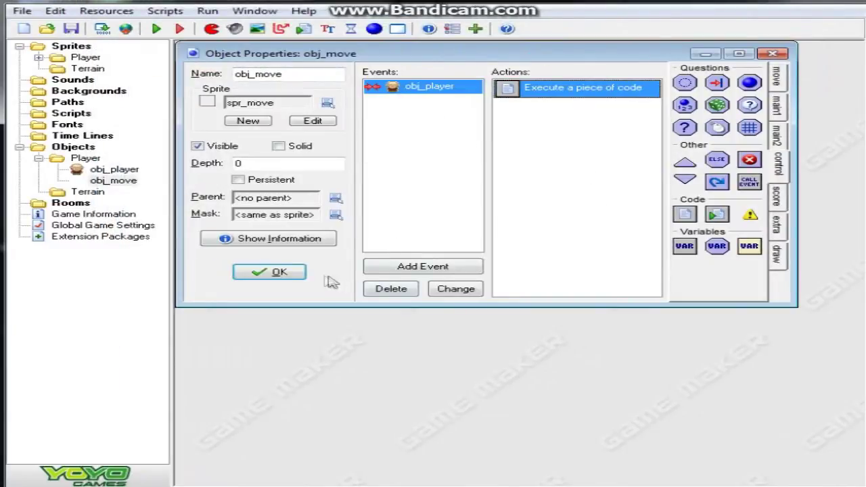
pyautogui.click(271, 271)
# Open obj_player from the Player group and add a global mouse event for Global Right Pressed
pyautogui.doubleClick(112, 173)
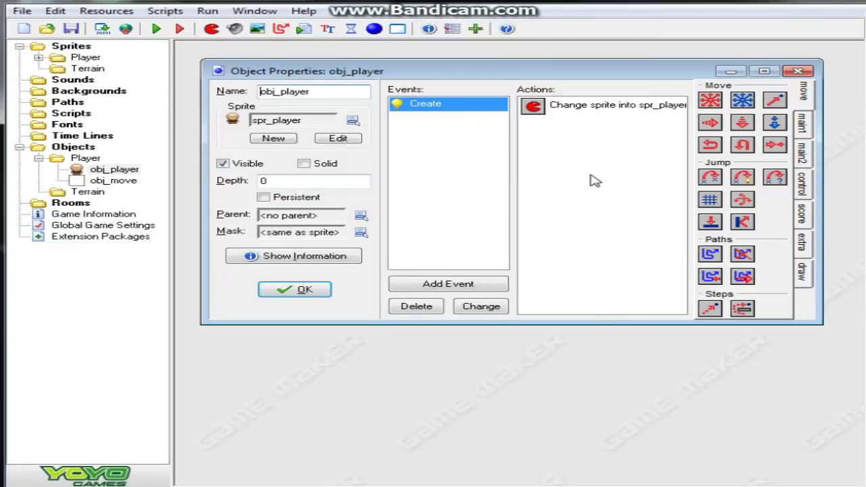
pyautogui.click(575, 108)
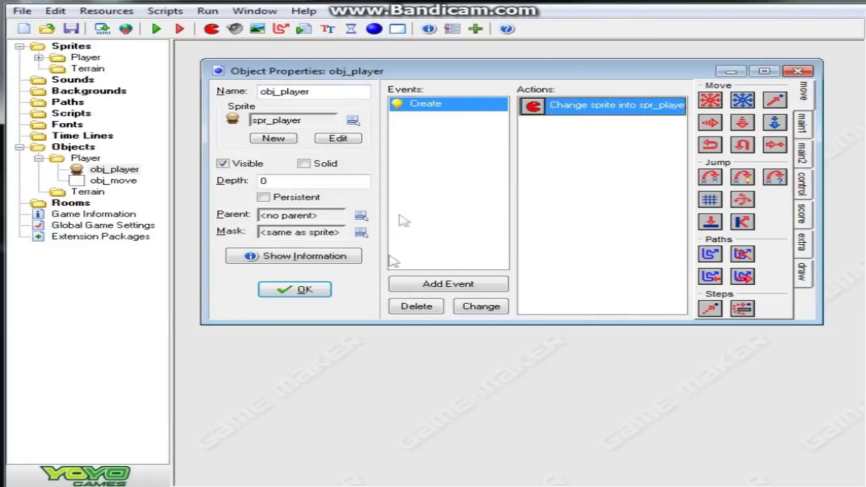
pyautogui.click(433, 282)
pyautogui.click(747, 190)
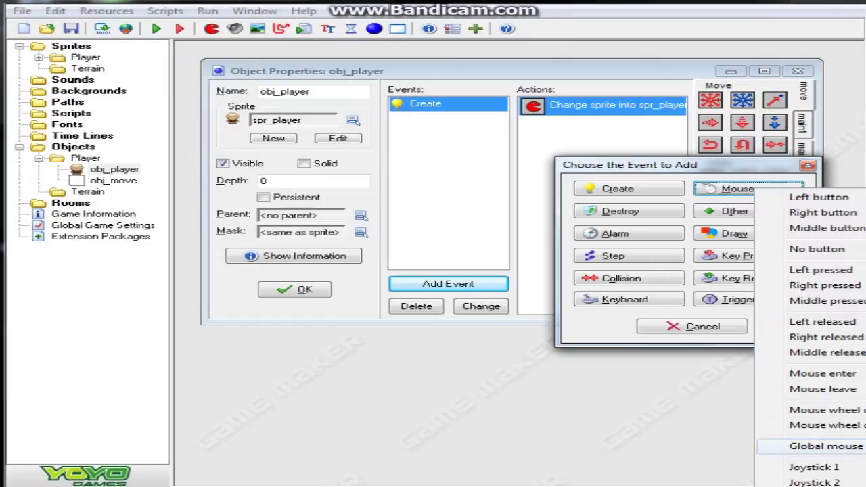
pyautogui.click(859, 446)
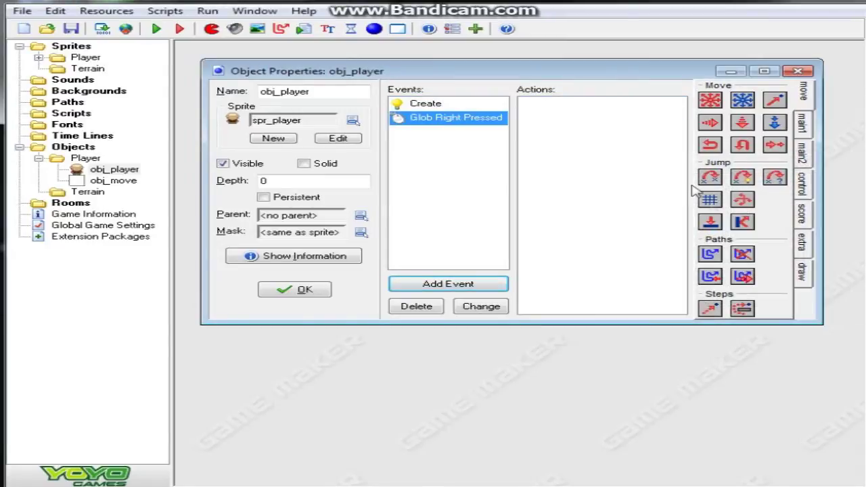
# Add an Execute Code action to obj_player's Global Right Pressed event
pyautogui.click(806, 181)
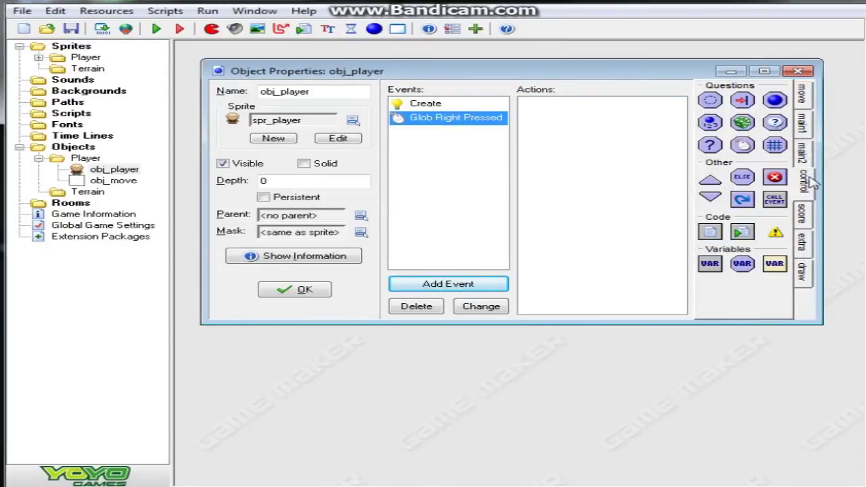
pyautogui.click(803, 100)
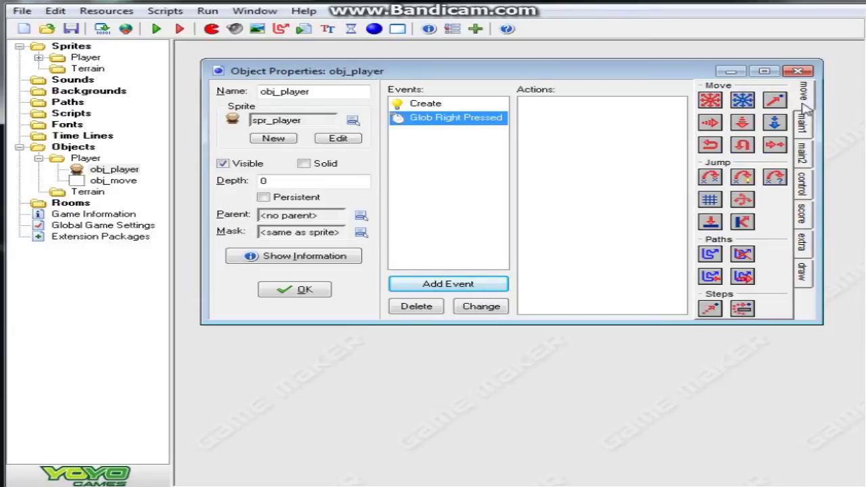
pyautogui.click(805, 177)
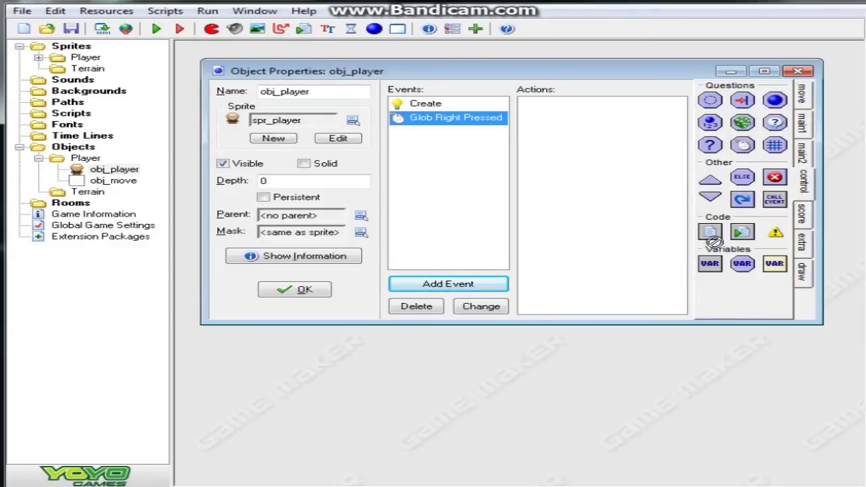
pyautogui.moveTo(710, 232); pyautogui.dragTo(595, 135)
# Write the code instance_create(mouse_x,mouse_y,obj_move); in the action and save it
pyautogui.write('xi')
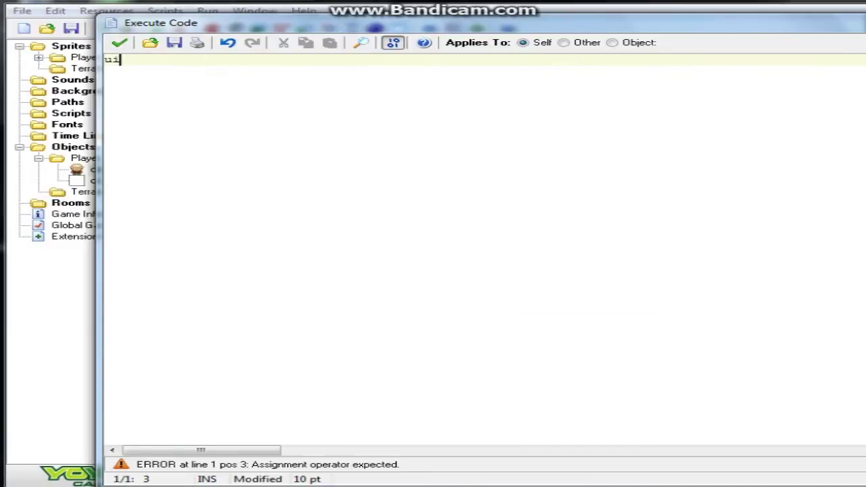
pyautogui.press('BackSpace')
pyautogui.press('BackSpace')
pyautogui.write('ins')
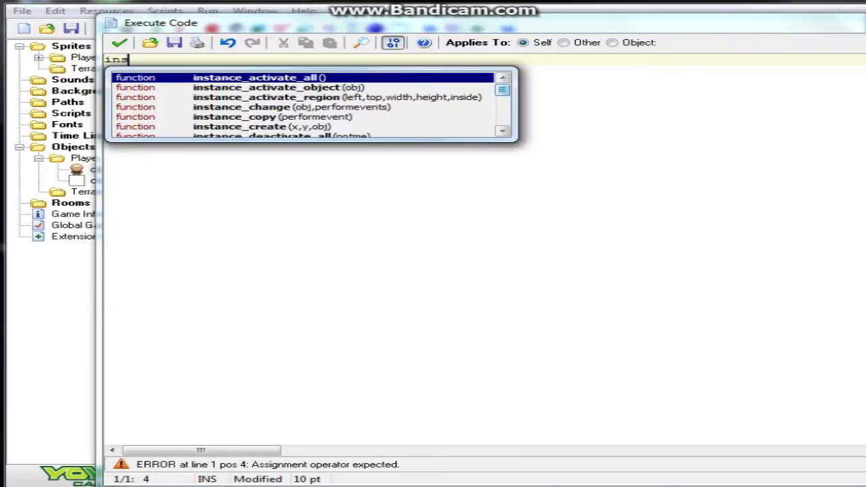
pyautogui.write('tanced')
pyautogui.press('BackSpace')
pyautogui.write('de')
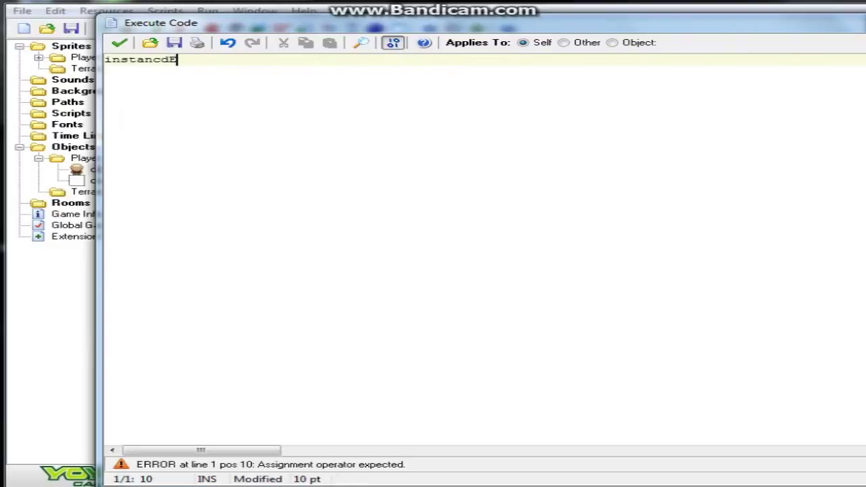
pyautogui.press('BackSpace')
pyautogui.write('_')
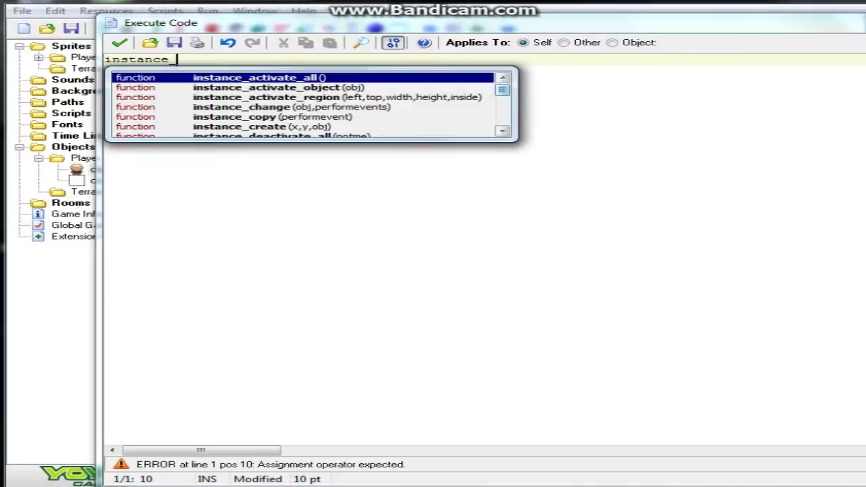
pyautogui.write('creat')
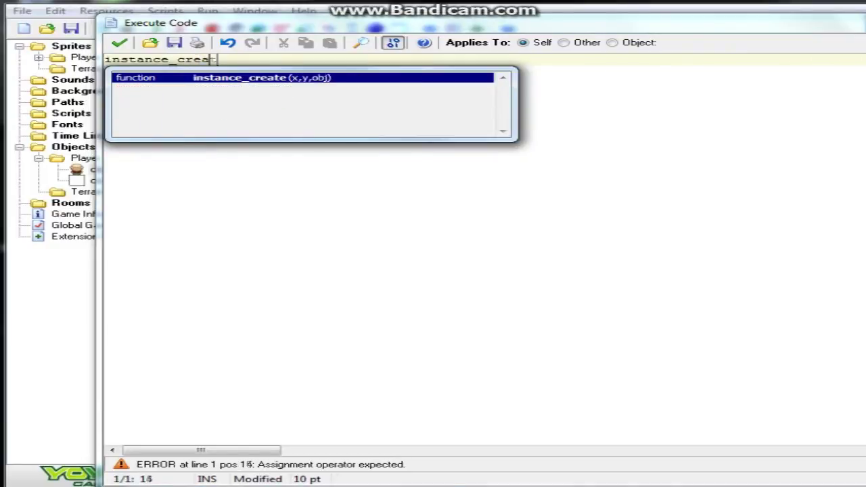
pyautogui.write('e(')
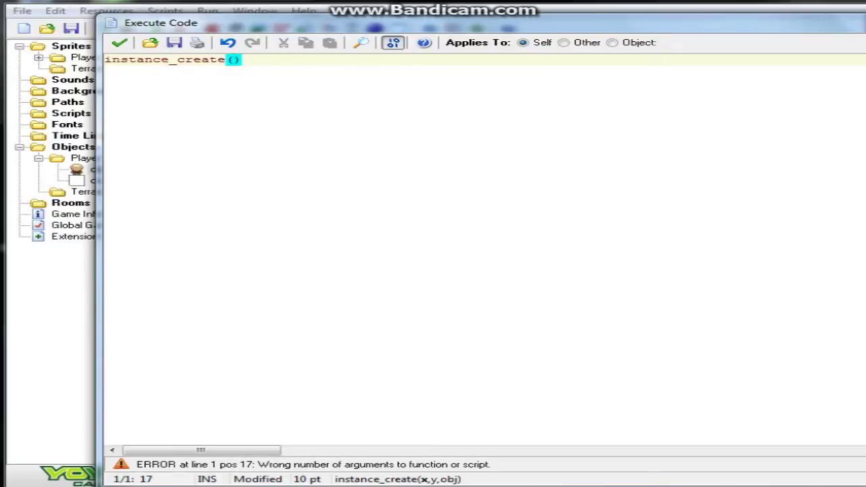
pyautogui.write('mouse_x')
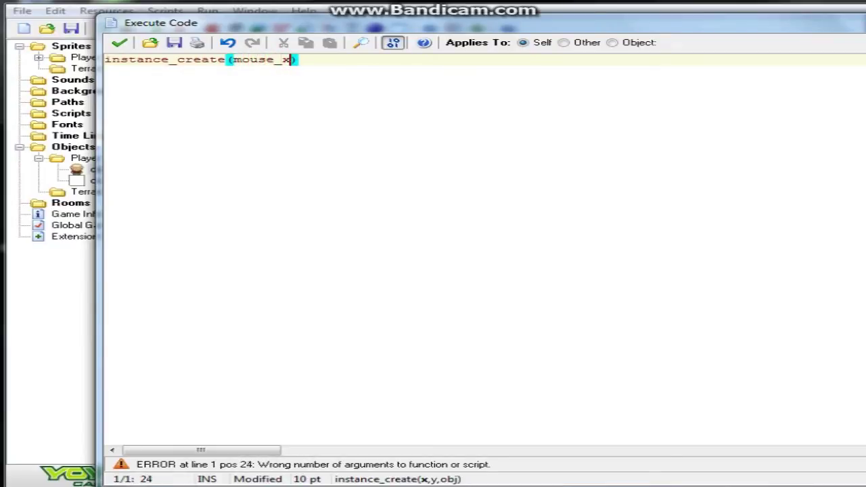
pyautogui.write(',mouse_')
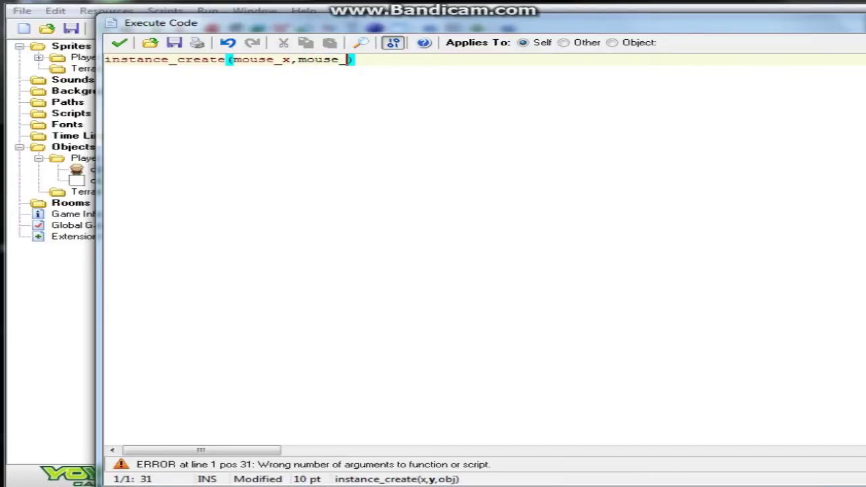
pyautogui.write('y')
pyautogui.write(',obj_mo')
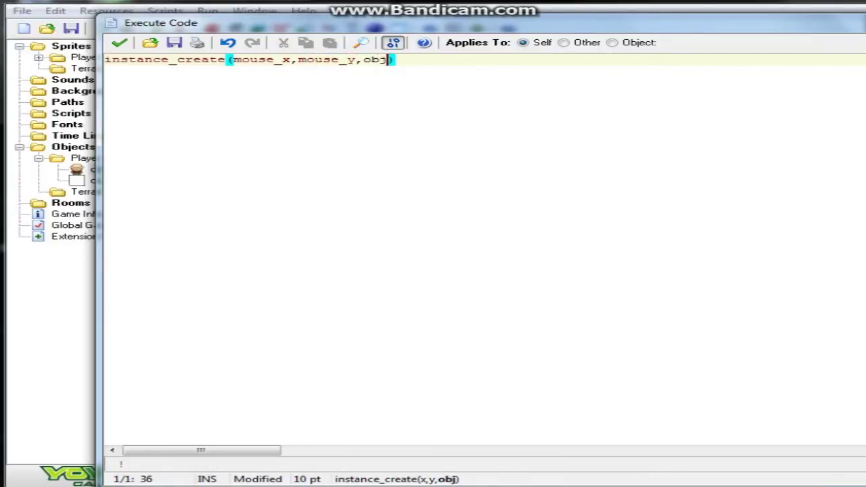
pyautogui.write('ve')
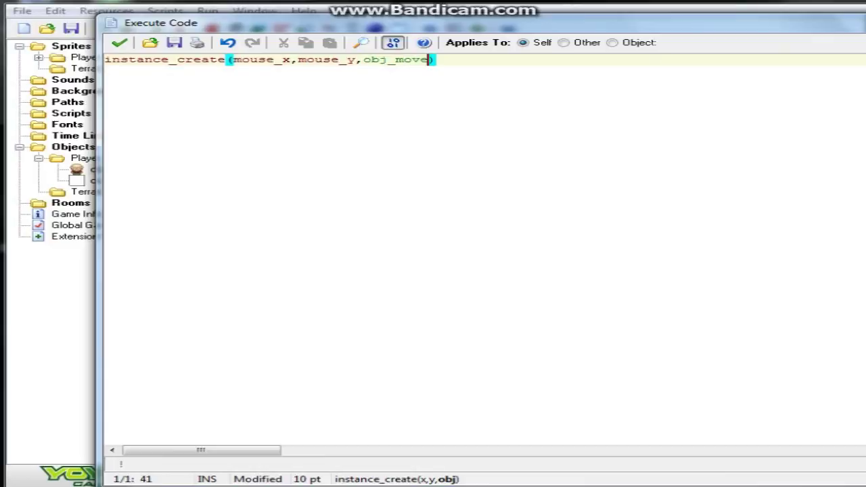
pyautogui.write(');')
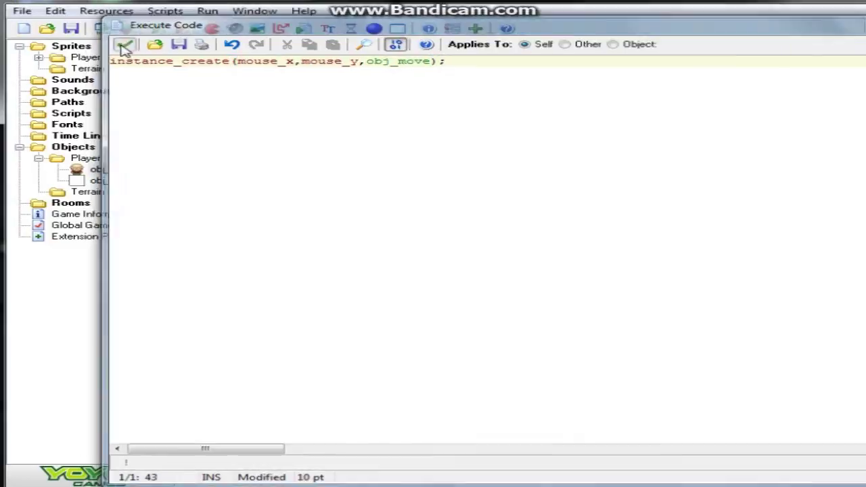
pyautogui.click(122, 42)
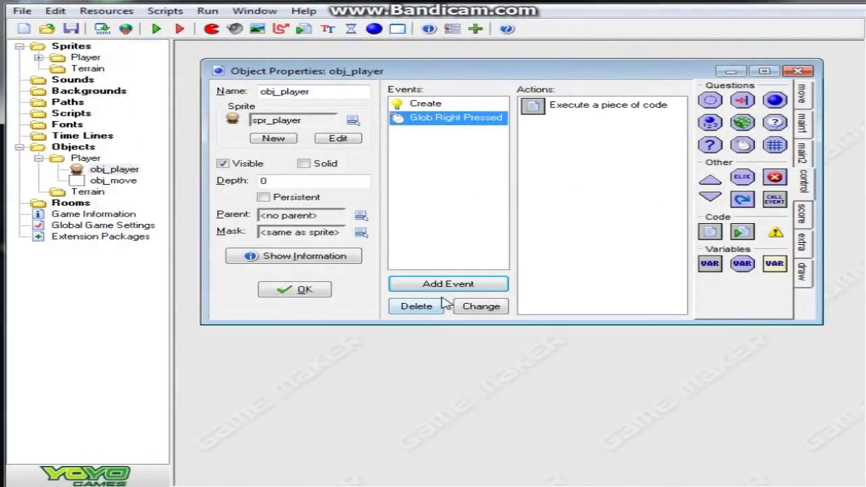
# Add a Step Avoiding action to the Global Right Pressed event with x obj_move.x and y obj_move.y, and save obj_player
pyautogui.click(456, 211)
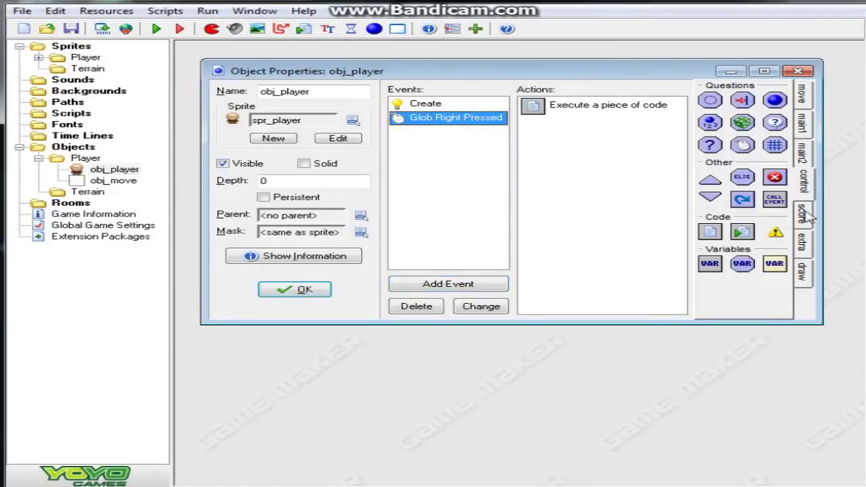
pyautogui.click(802, 155)
pyautogui.click(802, 98)
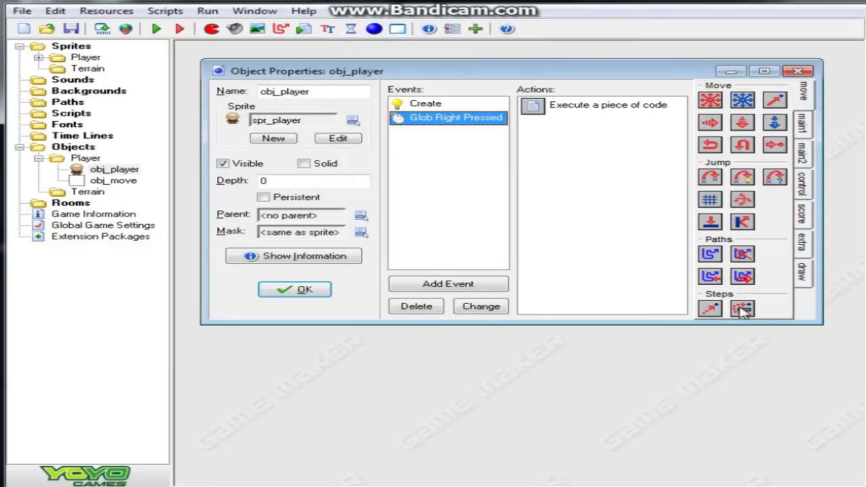
pyautogui.moveTo(742, 309); pyautogui.dragTo(637, 293)
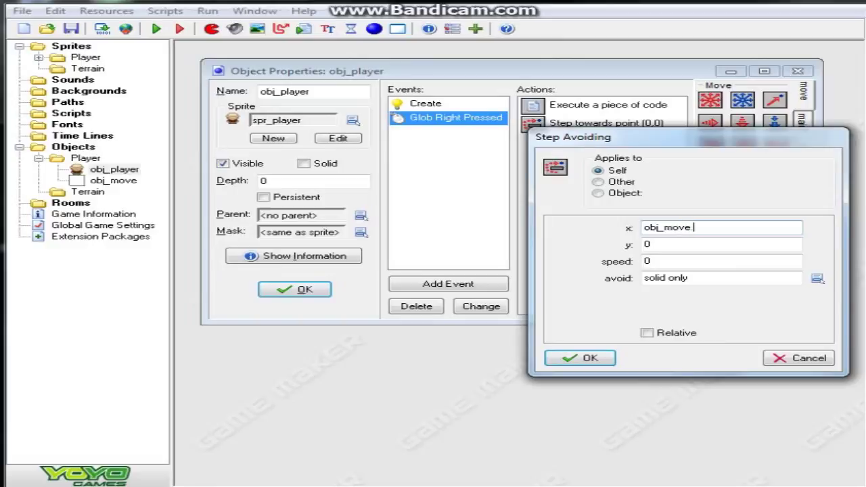
pyautogui.doubleClick(645, 244)
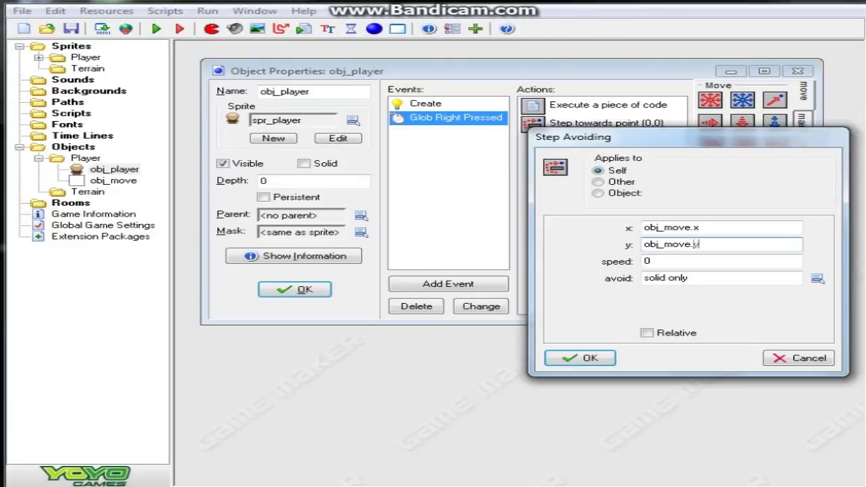
pyautogui.press('Tab')
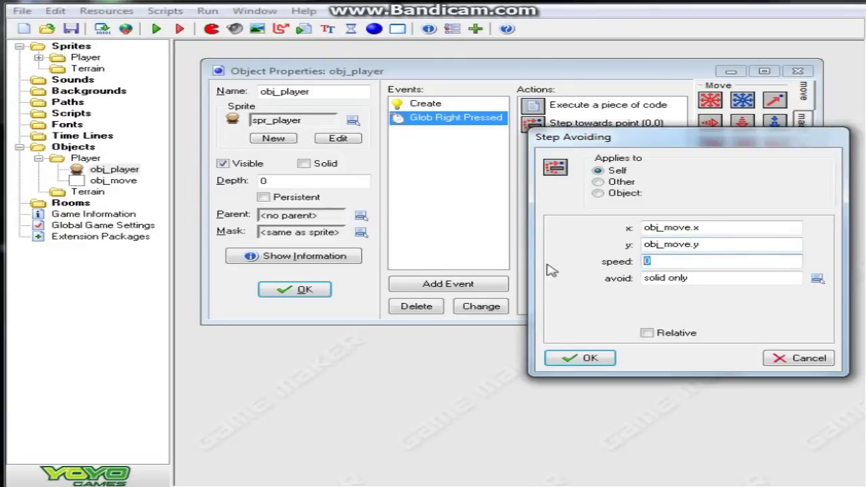
pyautogui.click(599, 360)
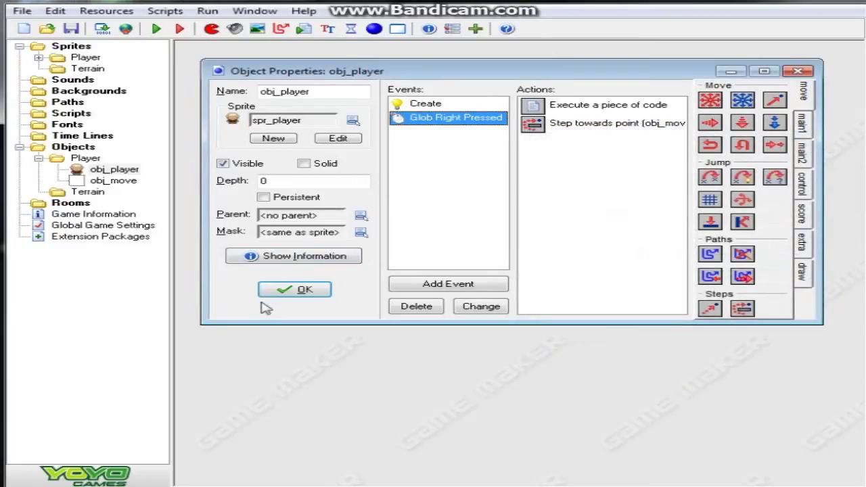
pyautogui.click(281, 290)
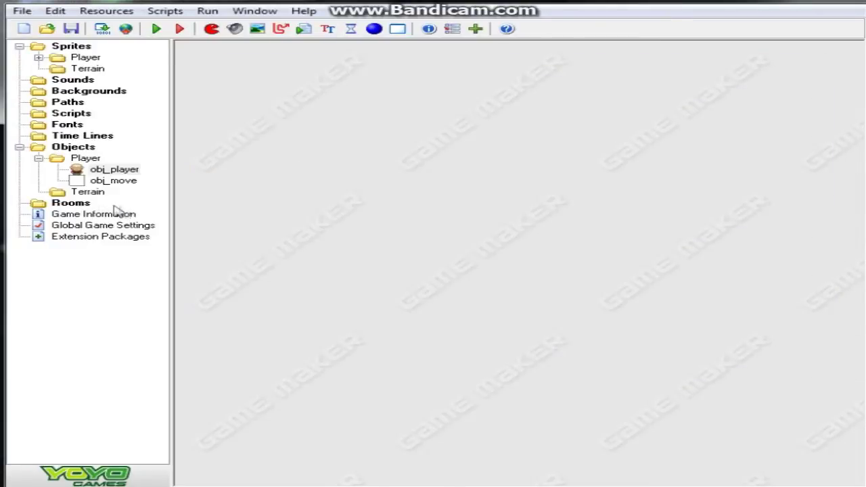
# Create a room containing one instance of obj_player, save it, and run the game
pyautogui.click(398, 29)
pyautogui.moveTo(630, 87); pyautogui.dragTo(603, 79)
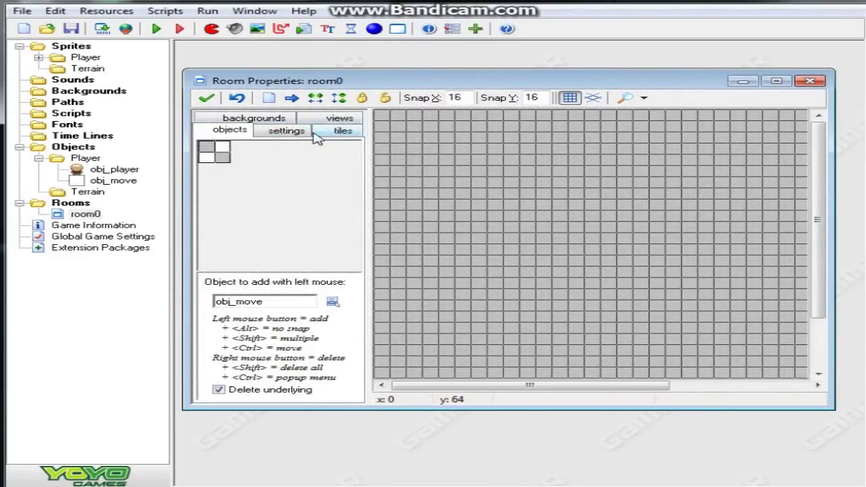
pyautogui.click(283, 132)
pyautogui.click(267, 120)
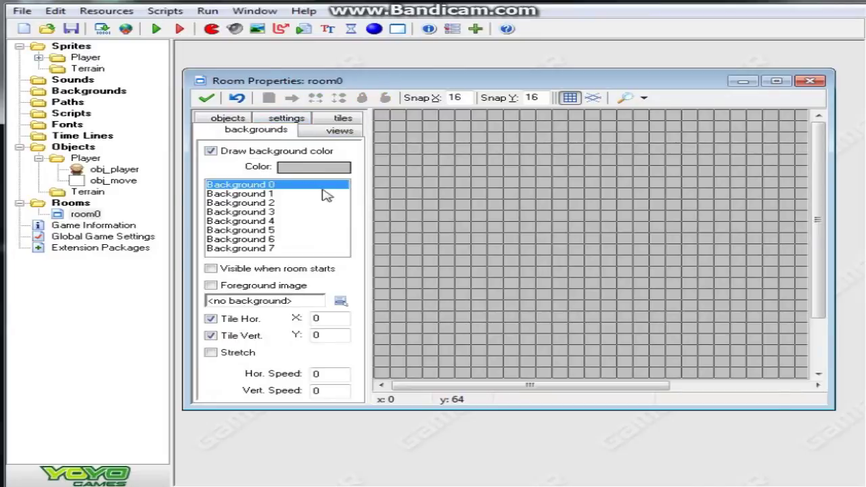
pyautogui.click(226, 122)
pyautogui.click(290, 184)
pyautogui.moveTo(318, 194)
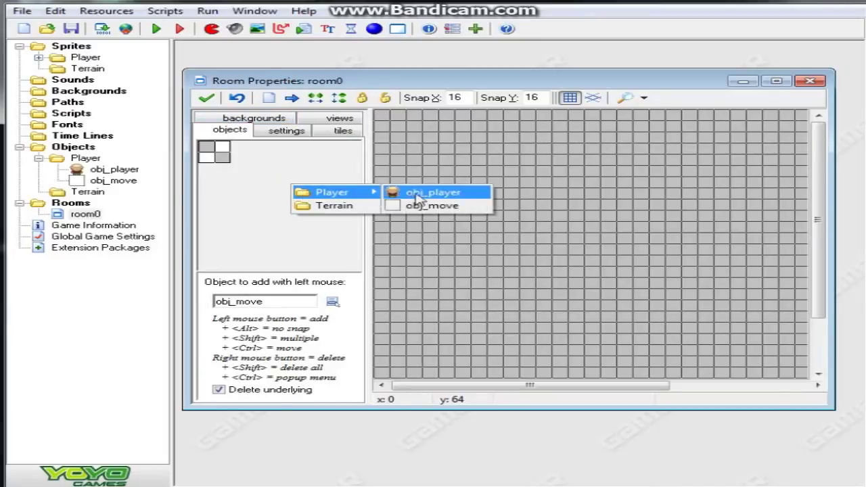
pyautogui.click(419, 192)
pyautogui.click(554, 183)
pyautogui.click(207, 98)
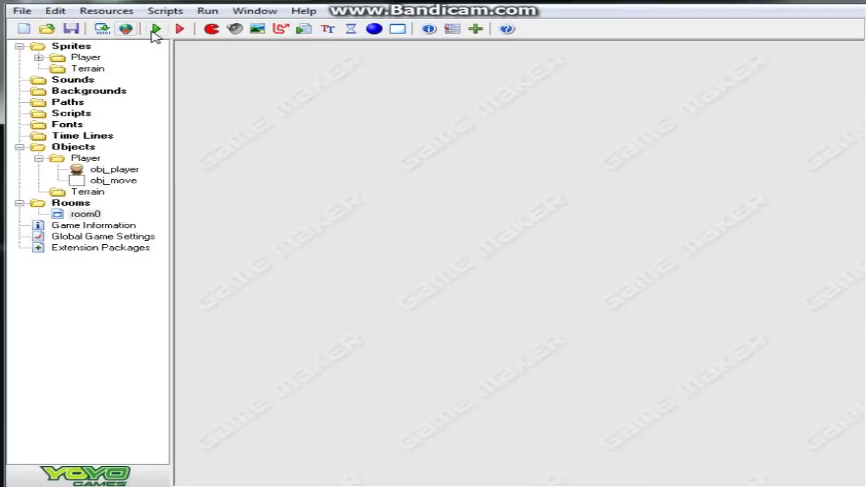
pyautogui.click(155, 29)
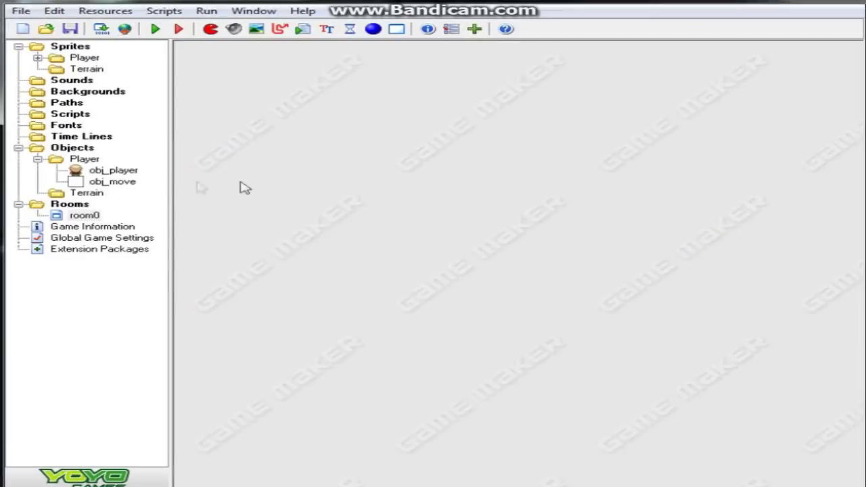
# Open obj_move and add a Create event with an Execute Code action
pyautogui.click(112, 181)
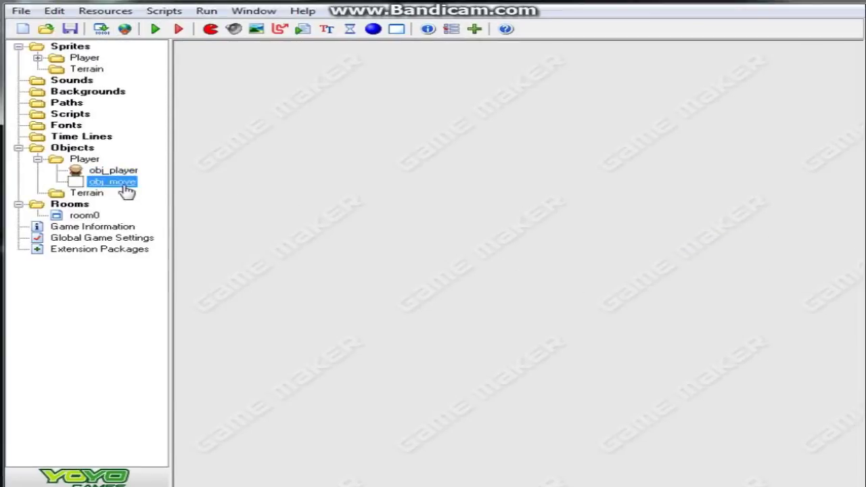
pyautogui.doubleClick(125, 184)
pyautogui.click(486, 321)
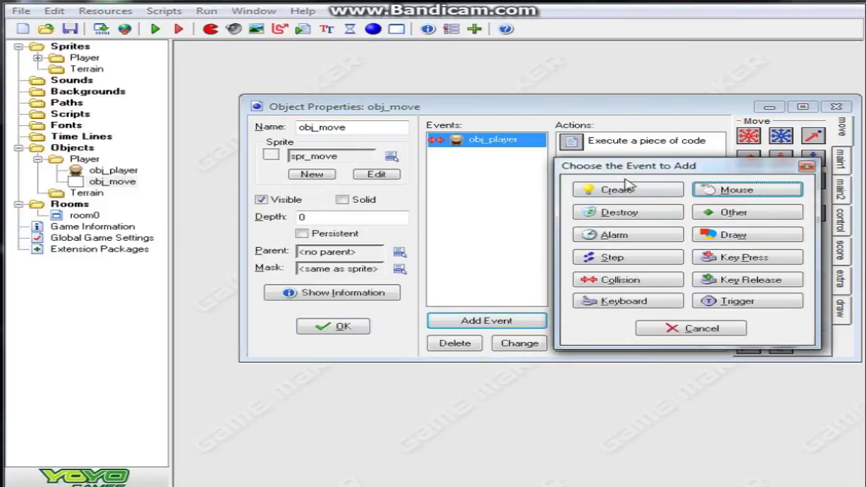
pyautogui.click(628, 189)
pyautogui.click(844, 229)
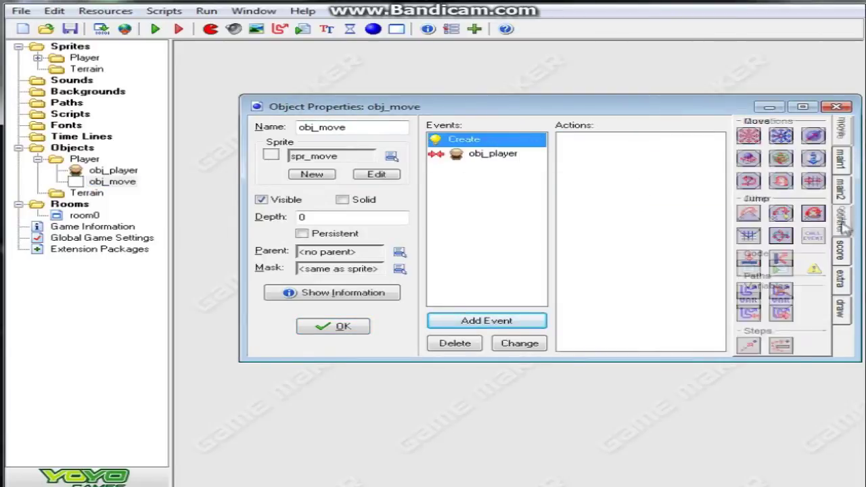
pyautogui.moveTo(751, 268); pyautogui.dragTo(637, 270)
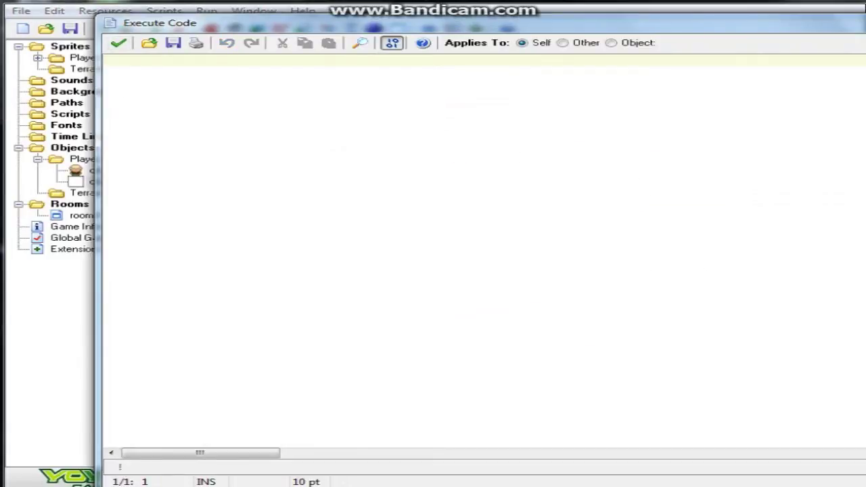
# Write the code global.move = true; in obj_move's Create event action and save it
pyautogui.write('global.m')
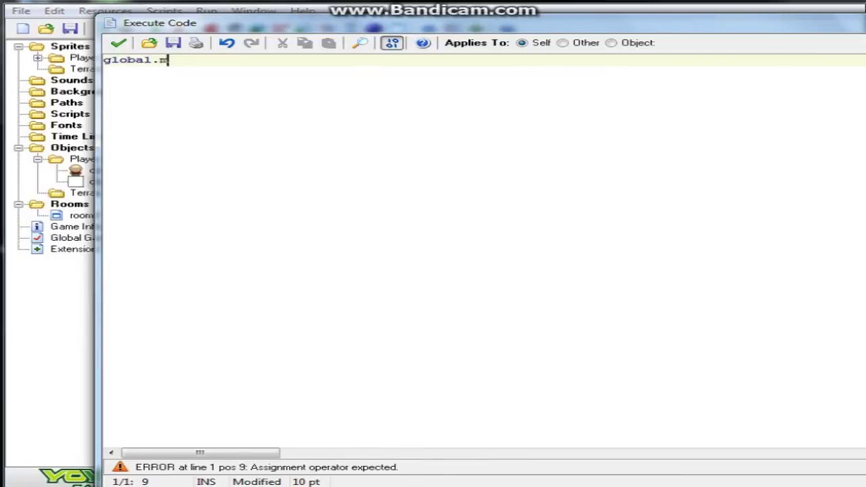
pyautogui.write('ove = ')
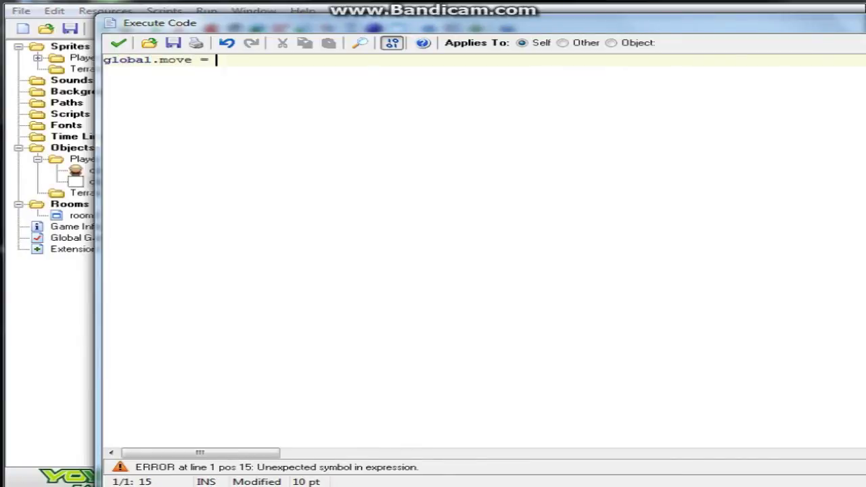
pyautogui.write('true;')
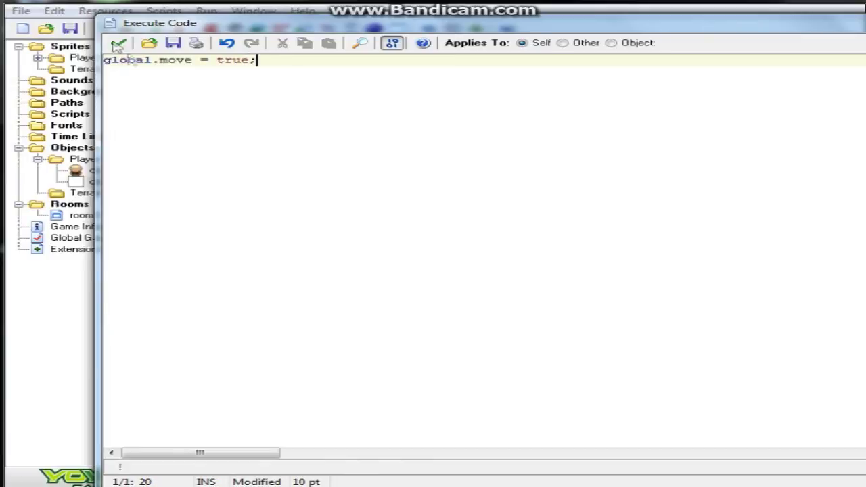
pyautogui.click(118, 42)
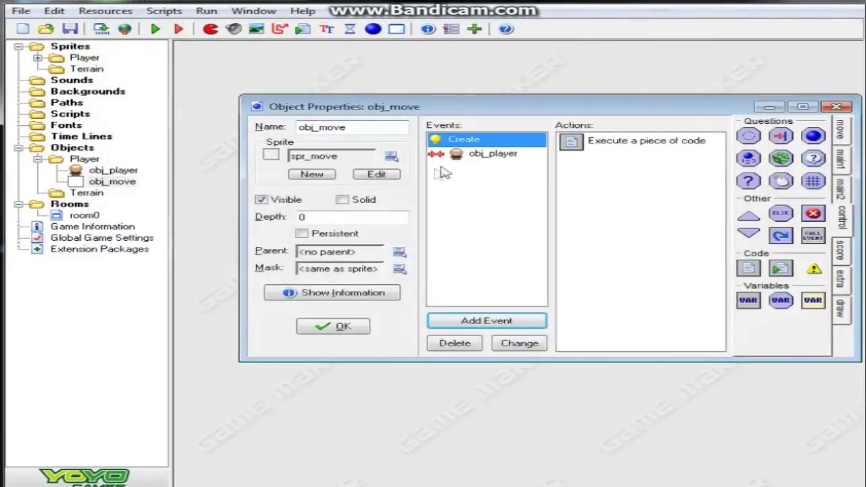
# Open the code of obj_move's collision event with obj_player and insert global.move = false; above the instance_destroy(); line
pyautogui.doubleClick(616, 150)
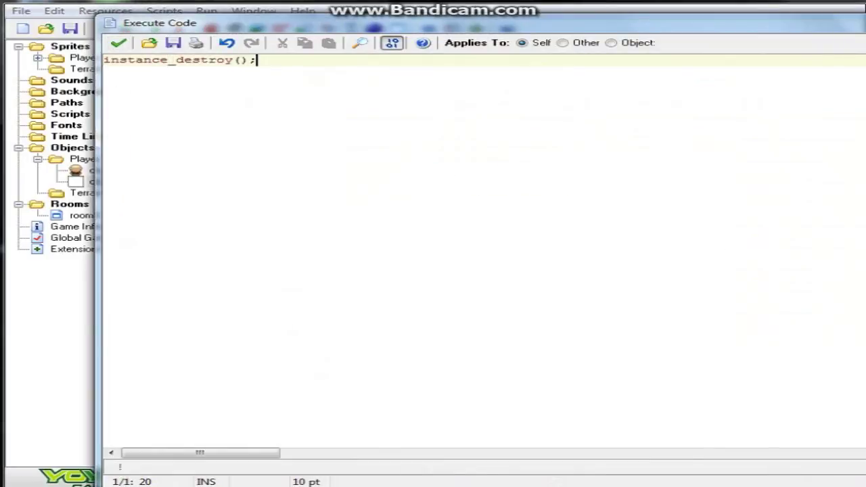
pyautogui.press('Return')
pyautogui.press('Up')
pyautogui.press('Return')
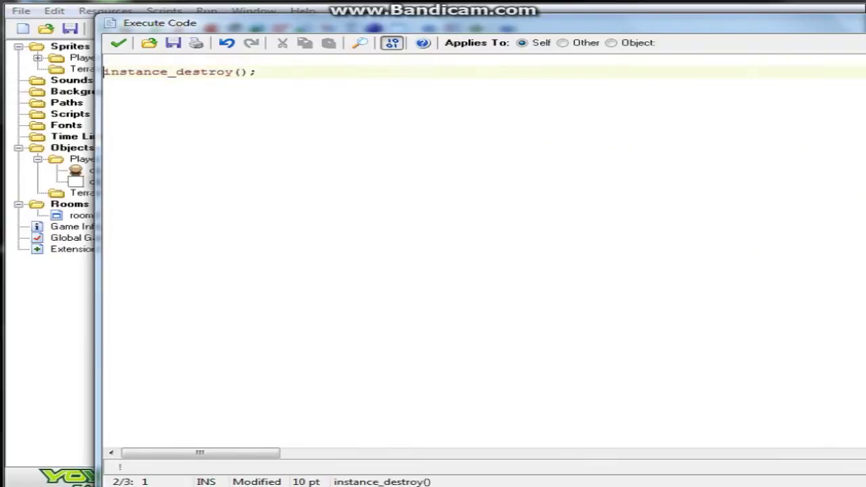
pyautogui.press('Up')
pyautogui.write('global')
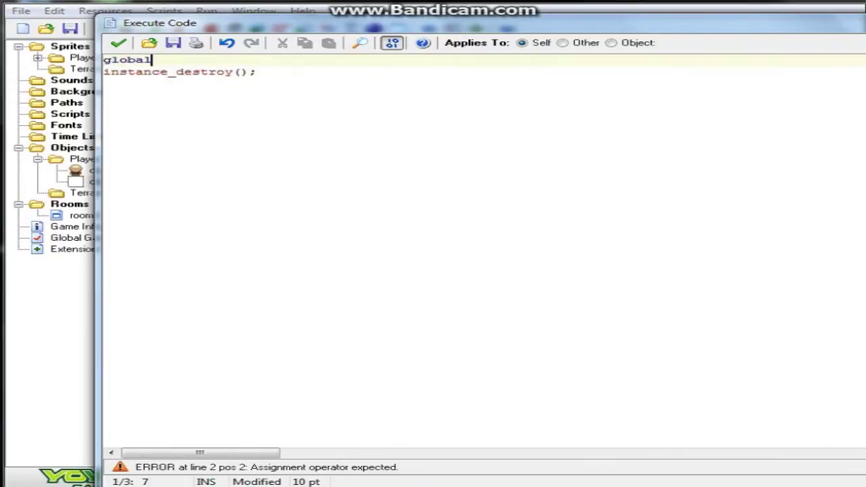
pyautogui.write('.mod')
pyautogui.write('e = false')
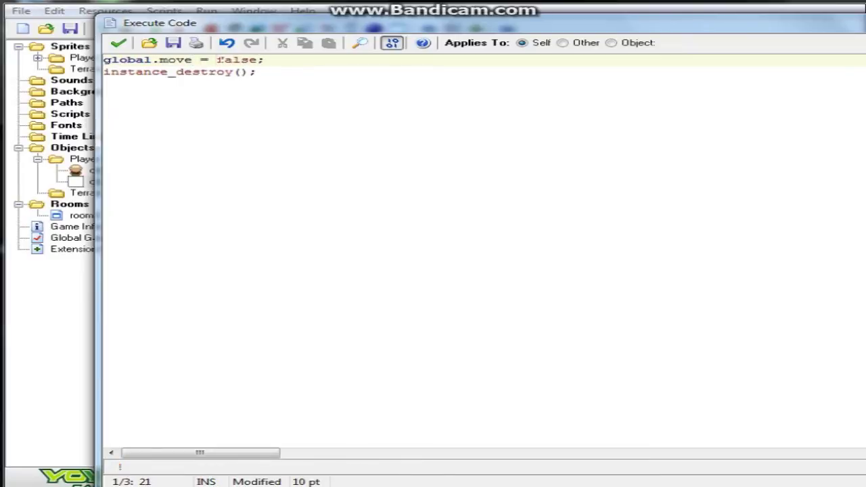
pyautogui.write('can_')
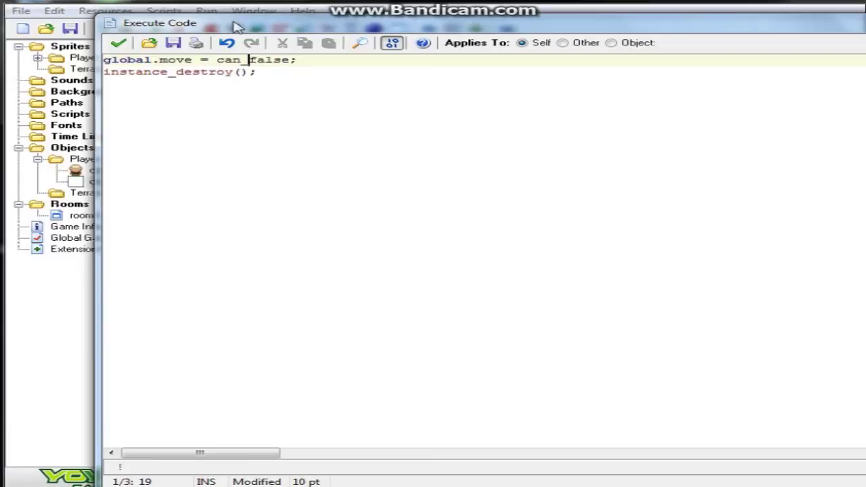
pyautogui.press('BackSpace')
pyautogui.press('BackSpace')
pyautogui.press('BackSpace')
pyautogui.press('BackSpace')
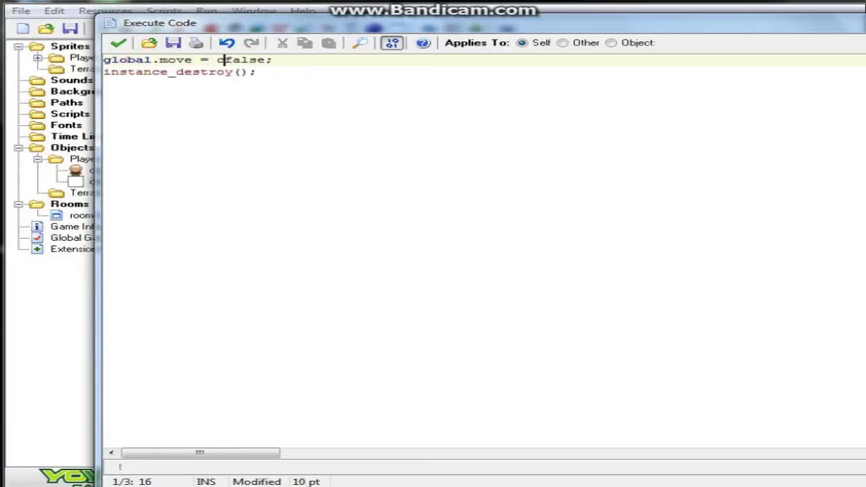
# Rename the variable to global.can_move in the collision event's code and save the code
pyautogui.click(168, 59)
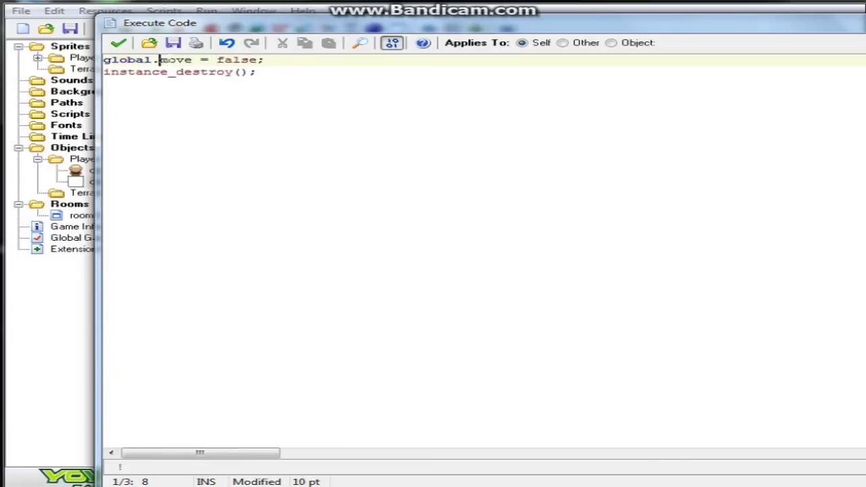
pyautogui.write('can')
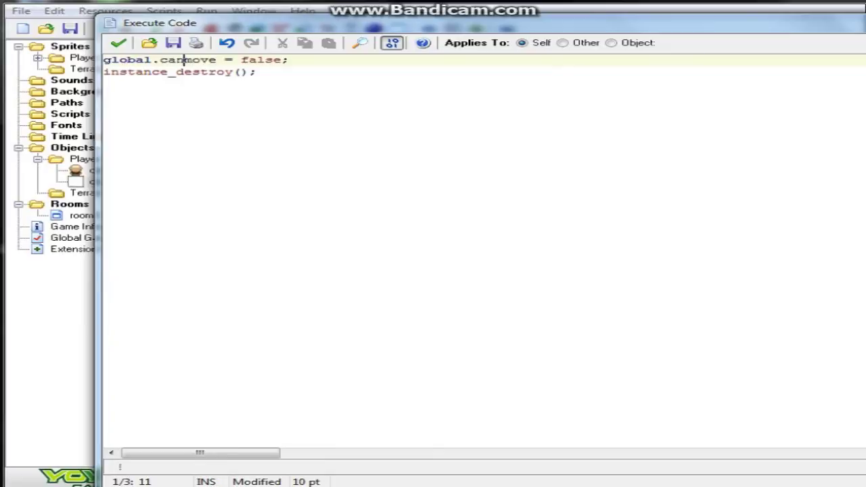
pyautogui.write('_')
pyautogui.press('End')
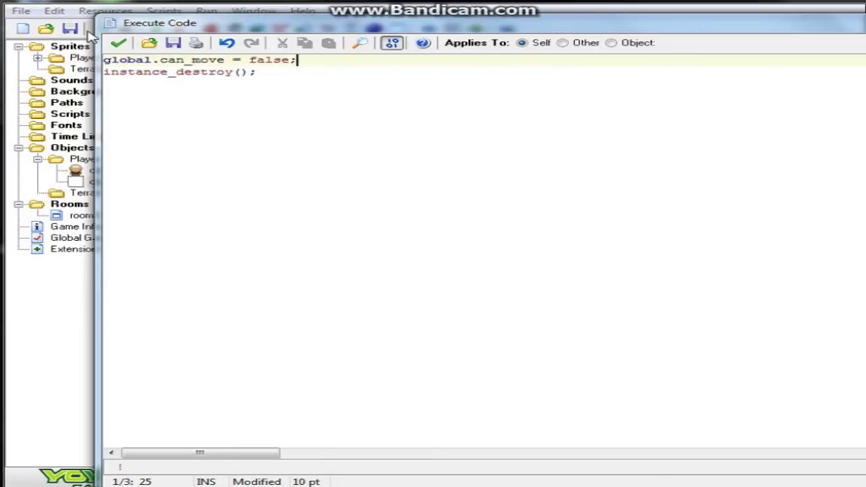
pyautogui.click(117, 42)
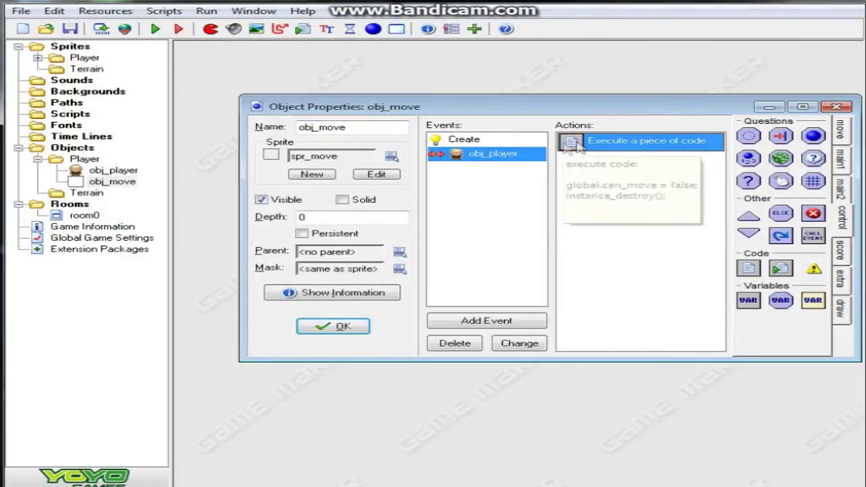
# Rename the variable to global.can_move in the Create event's code, then save the code and obj_move
pyautogui.click(467, 140)
pyautogui.doubleClick(593, 142)
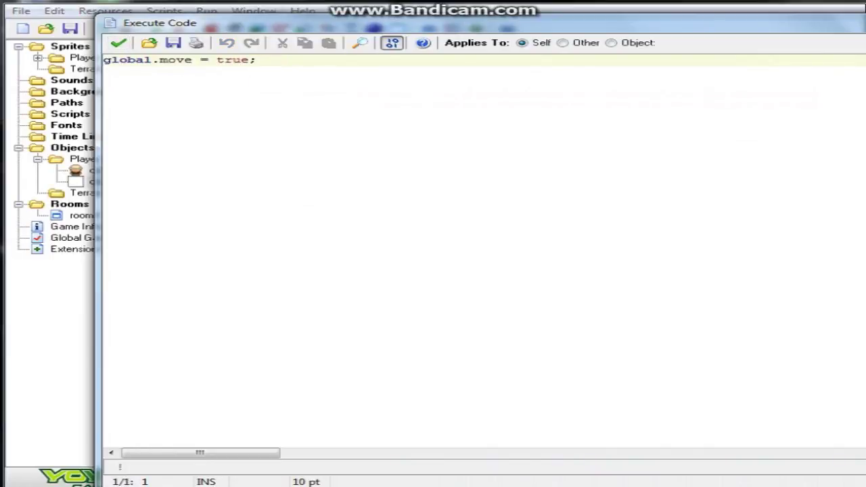
pyautogui.click(160, 60)
pyautogui.write('can_')
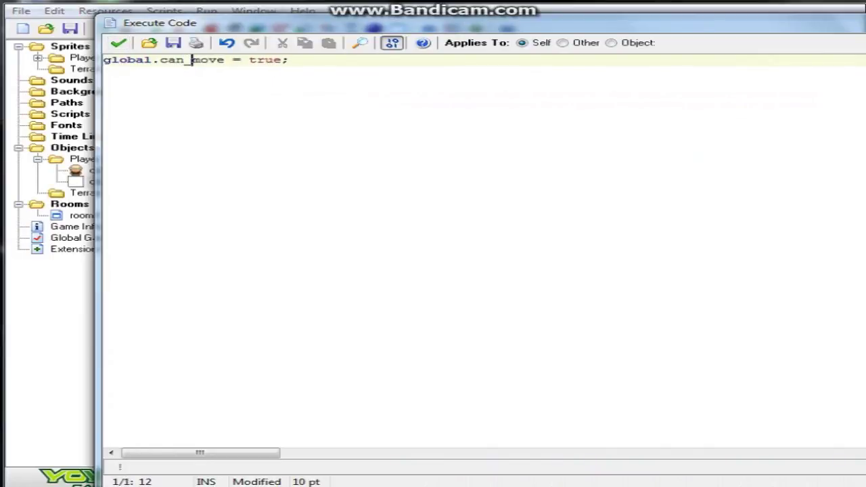
pyautogui.click(118, 43)
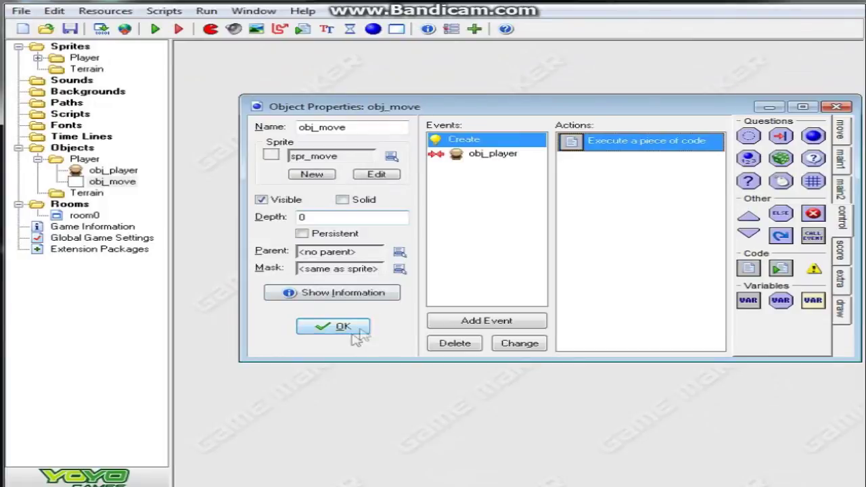
pyautogui.click(328, 325)
# Open obj_player and delete the Step Avoiding action from its Global Right Pressed event
pyautogui.doubleClick(135, 172)
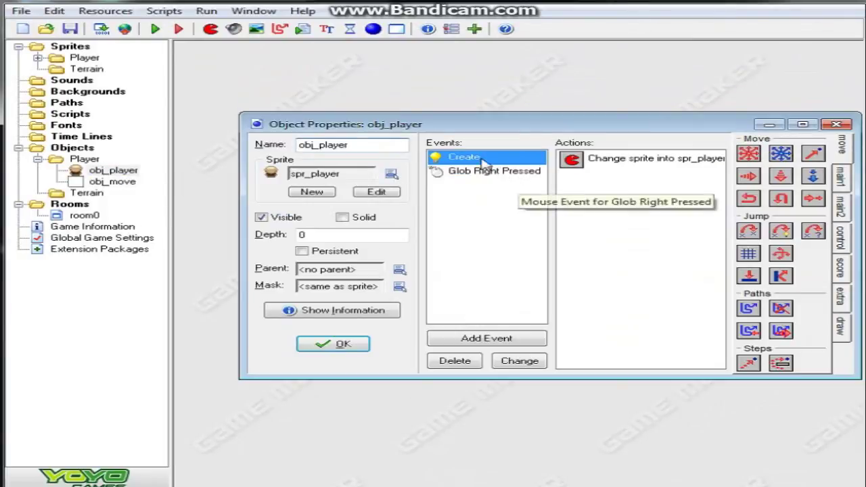
pyautogui.click(484, 172)
pyautogui.click(619, 177)
pyautogui.rightClick(621, 177)
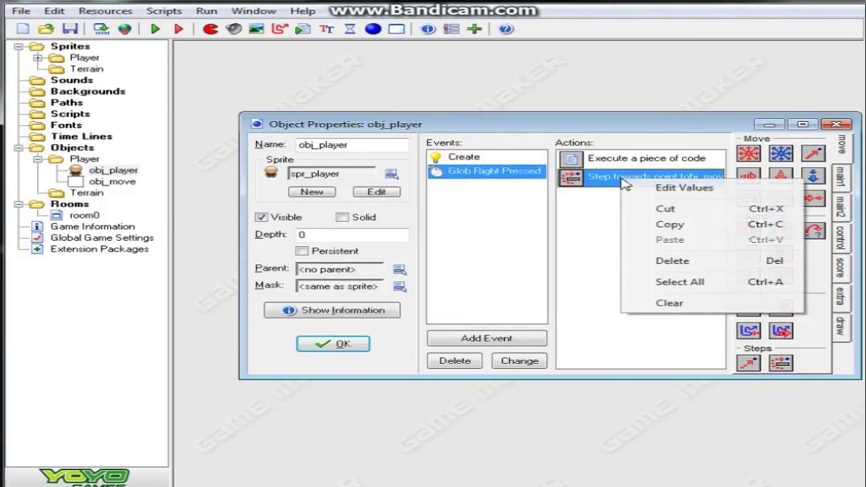
pyautogui.click(636, 260)
# Add a normal Step event to obj_player
pyautogui.click(486, 338)
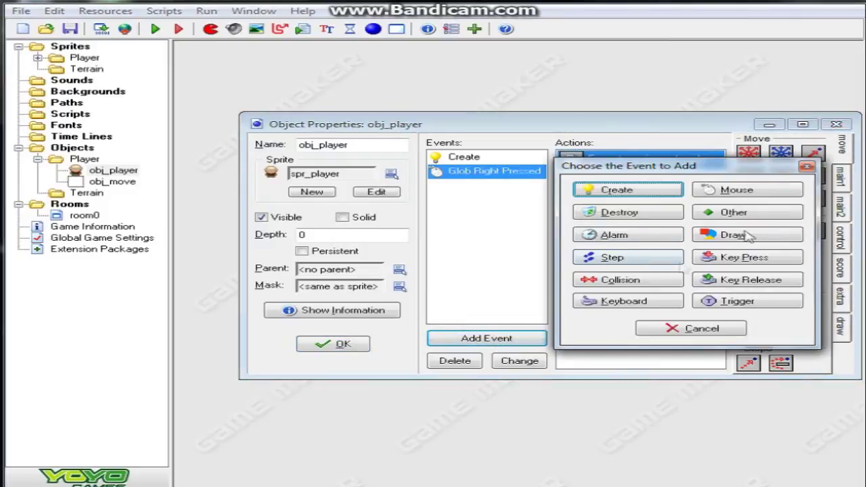
pyautogui.click(586, 257)
pyautogui.click(630, 274)
# Add a Test Variable action to the Step event that checks whether global.can_move is equal to true
pyautogui.click(839, 234)
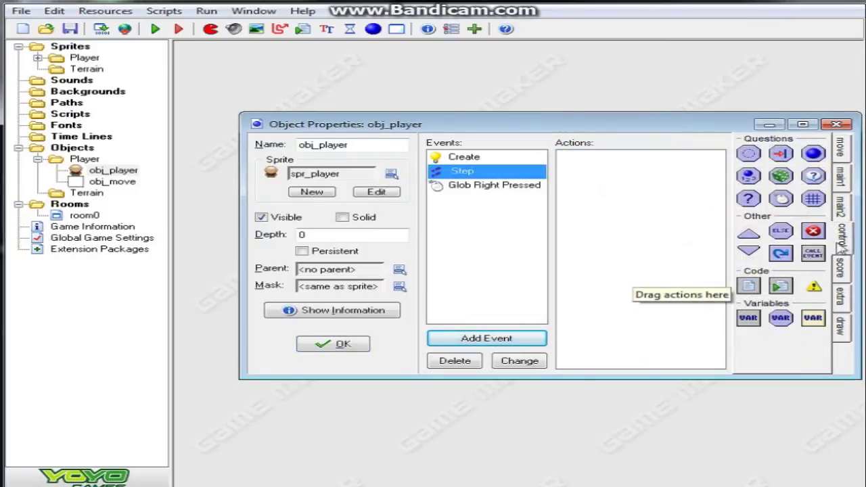
pyautogui.moveTo(752, 288); pyautogui.dragTo(635, 237)
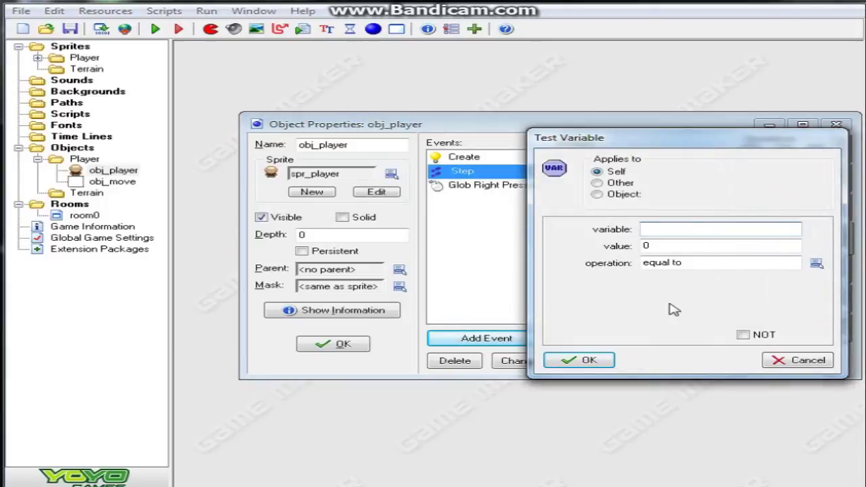
pyautogui.write('global.can_move')
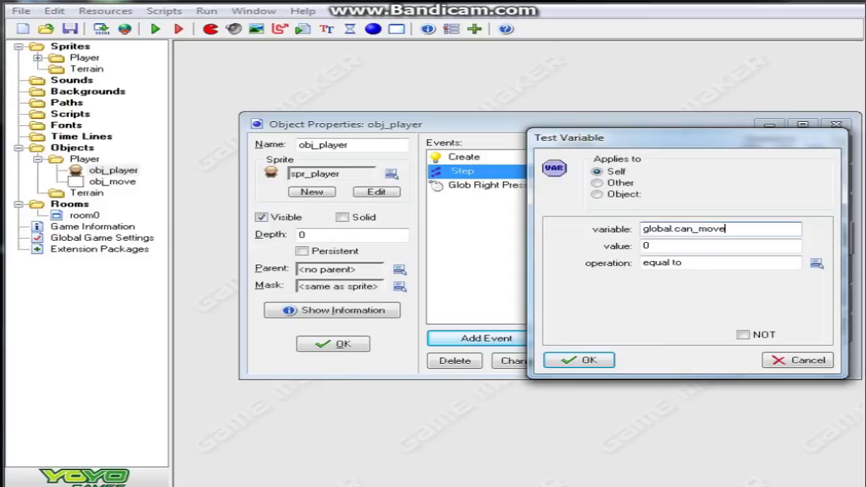
pyautogui.press('Tab')
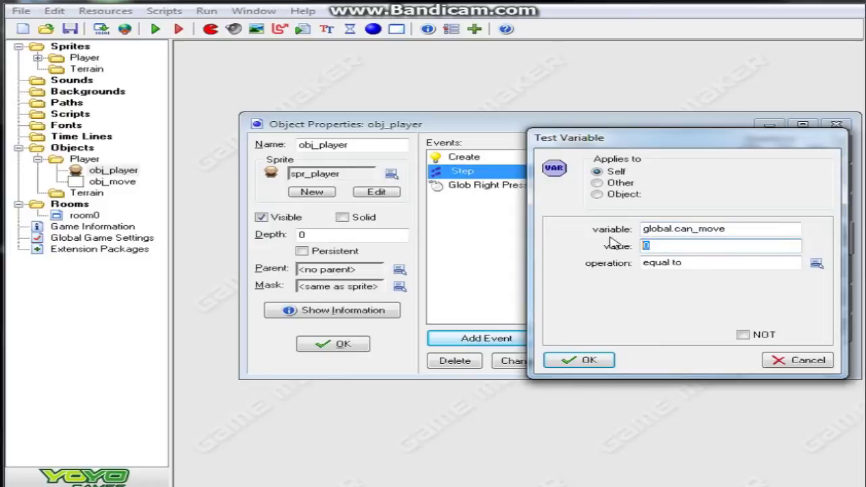
pyautogui.write('true')
pyautogui.click(589, 359)
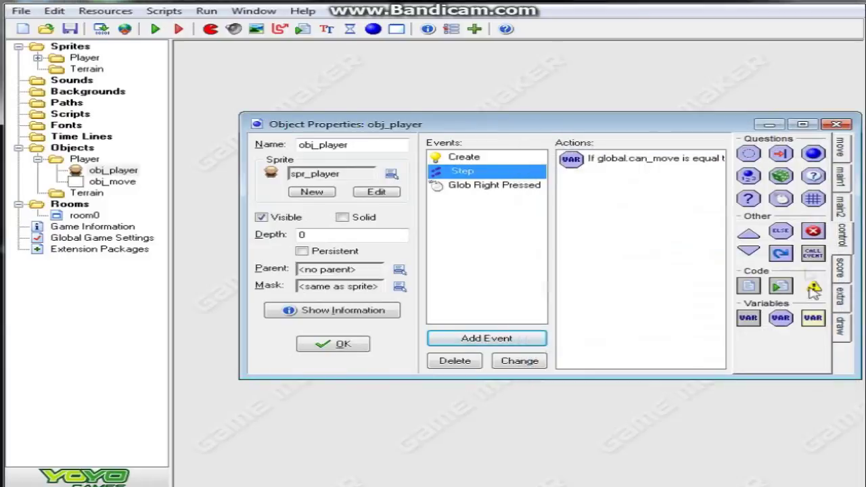
# Add a Step Avoiding action towards obj_move.x, obj_move.y at speed 3, avoiding solid only, and save obj_player
pyautogui.click(839, 177)
pyautogui.click(840, 146)
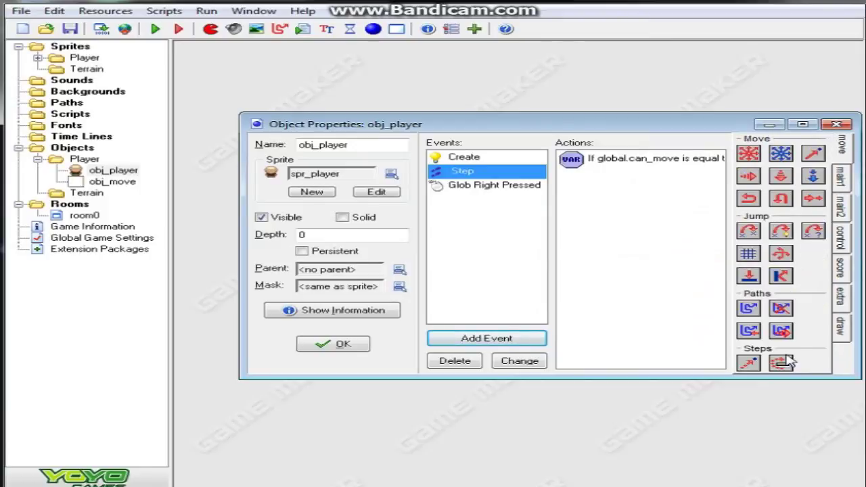
pyautogui.moveTo(787, 368); pyautogui.dragTo(560, 300)
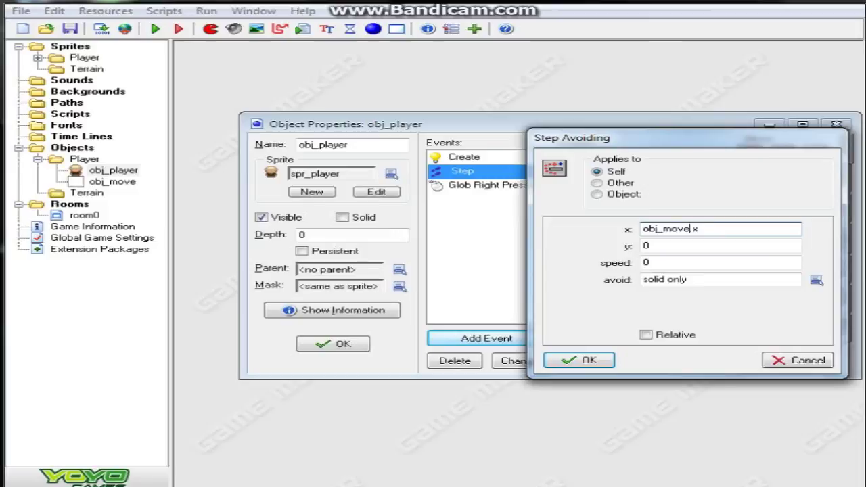
pyautogui.press('Tab')
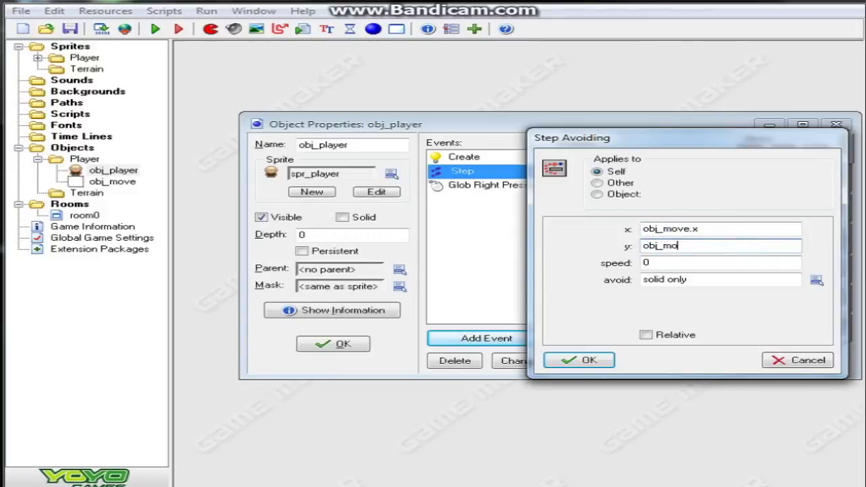
pyautogui.write('obj_move.y')
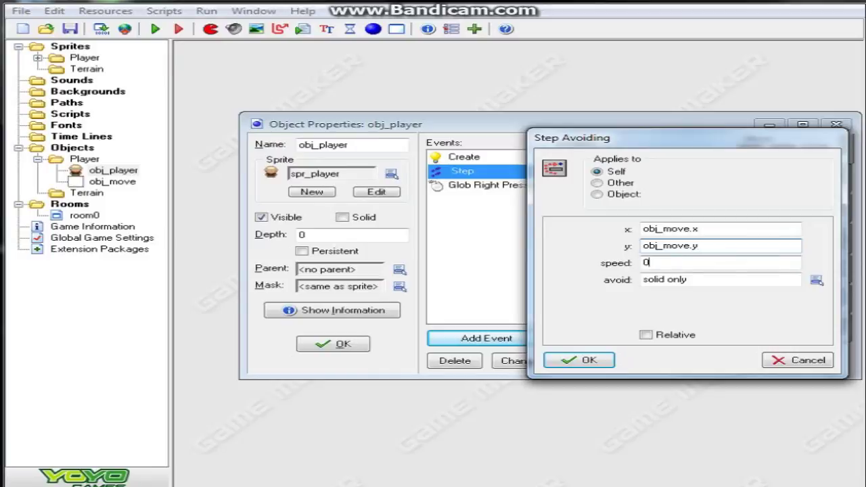
pyautogui.press('Tab')
pyautogui.write('2')
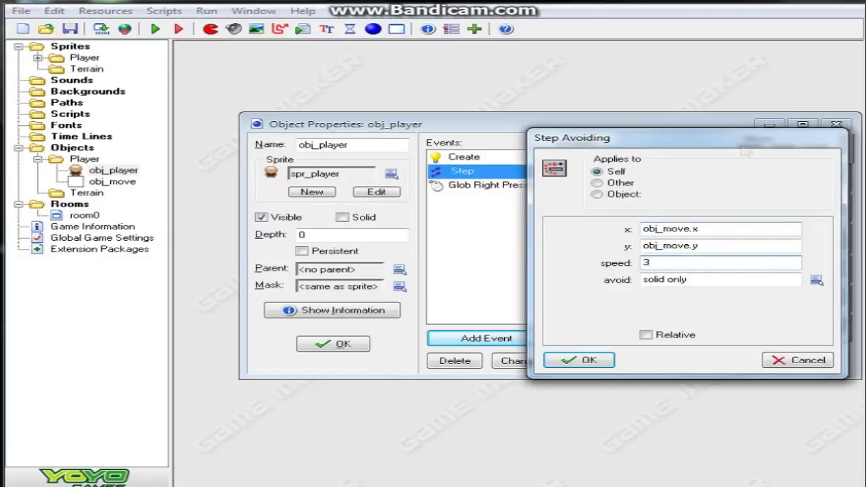
pyautogui.click(609, 358)
pyautogui.click(333, 344)
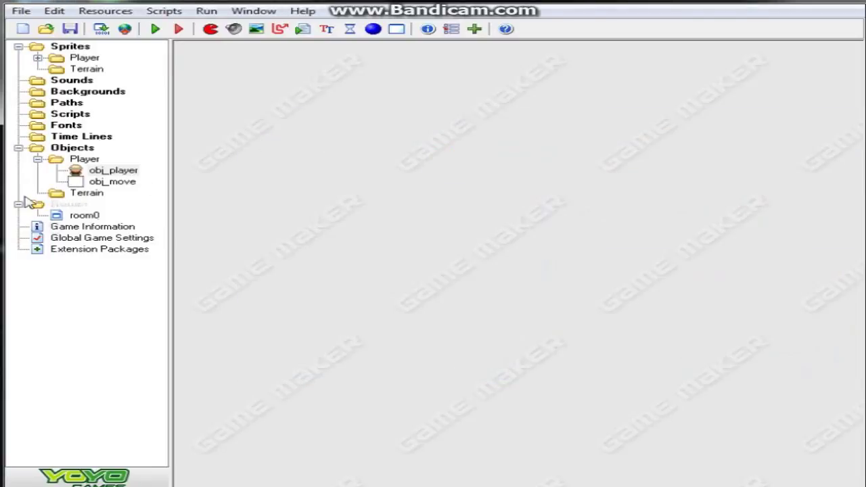
# Run the game and test the movement by setting a target spot below and to the right of the player
pyautogui.click(162, 30)
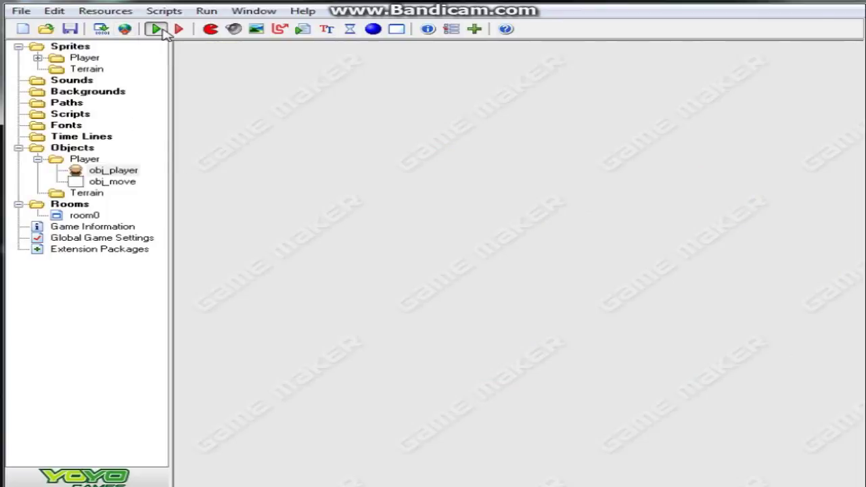
pyautogui.click(519, 262)
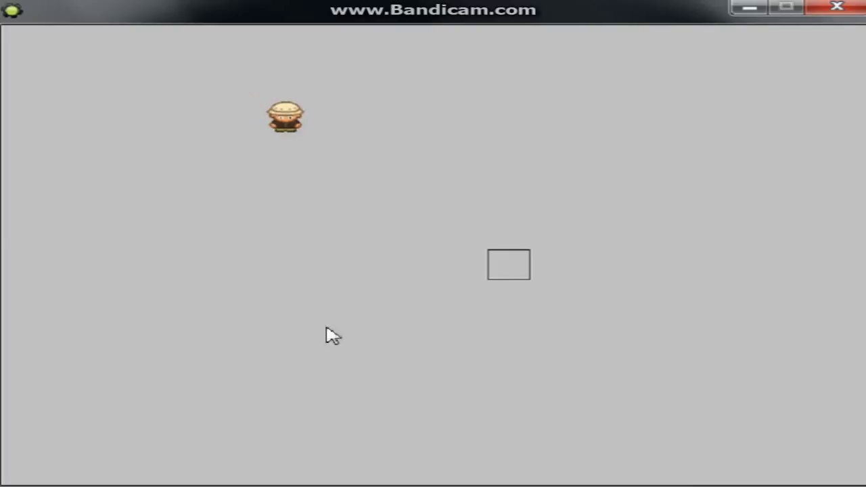